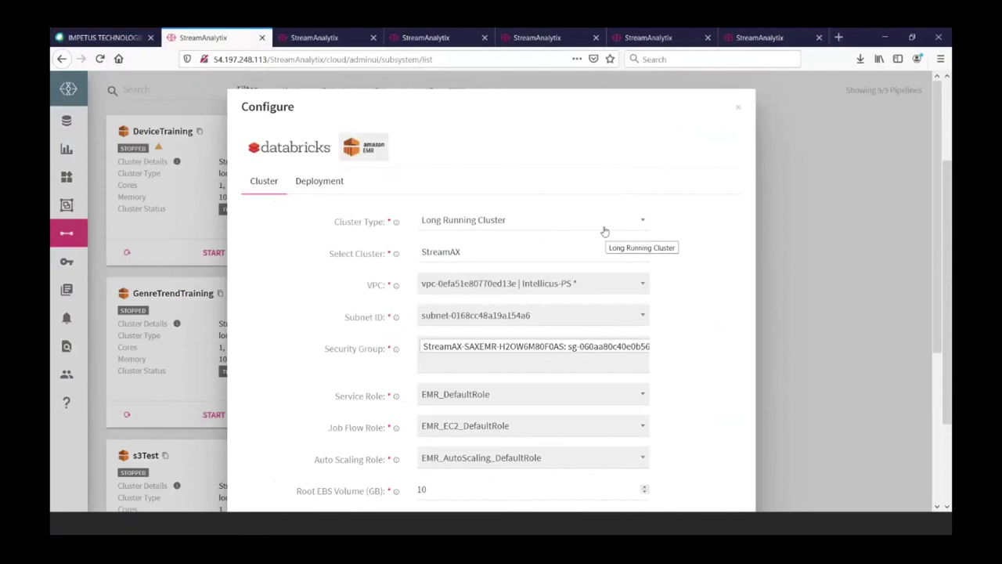
Switch the pipeline's EMR cluster type to New Cluster and examine the master and core node settings
{"action": "left_click", "coordinate": [605, 228]}
{"action": "left_click", "coordinate": [586, 287]}
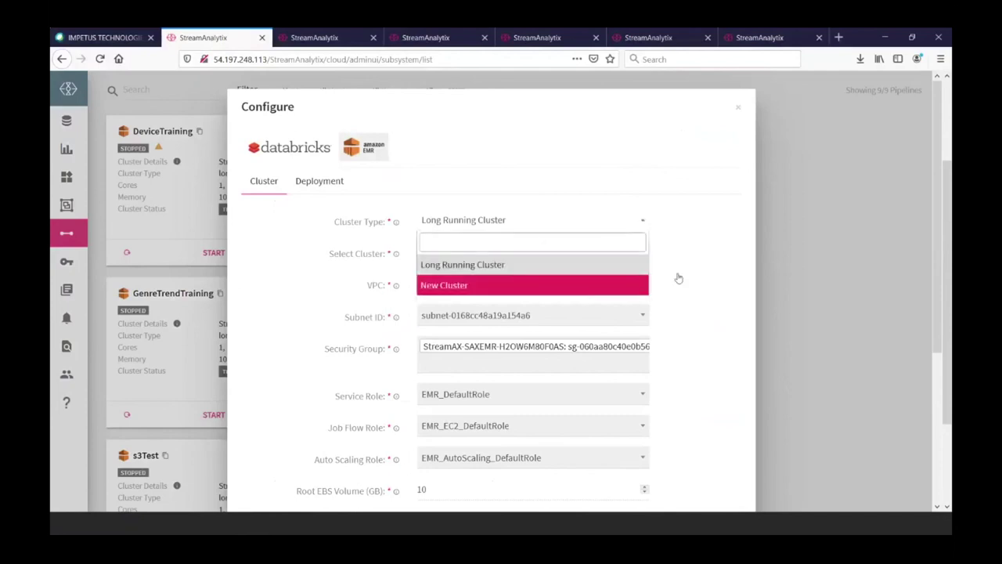
{"action": "scroll", "coordinate": [677, 266], "scroll_direction": "down", "scroll_amount": 3}
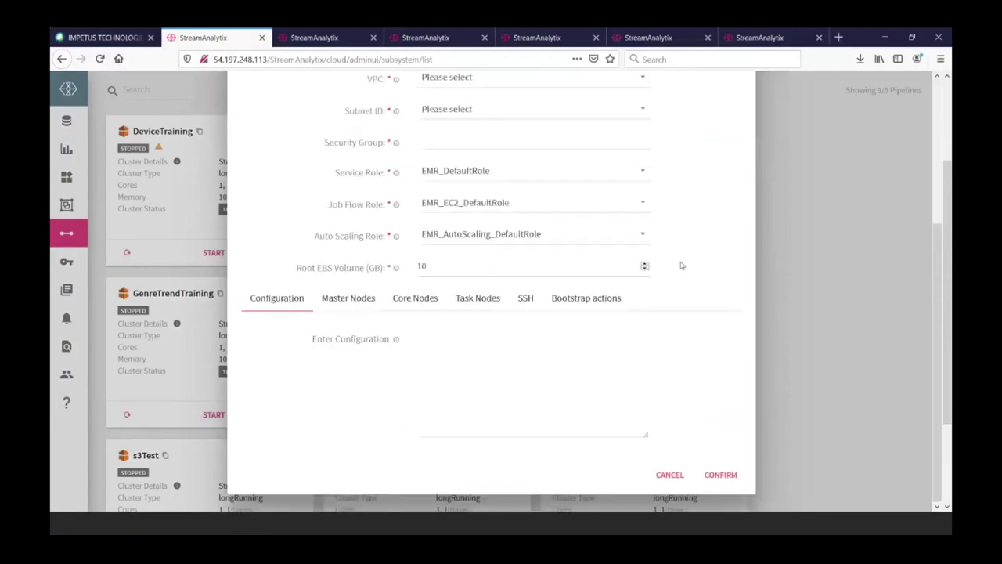
{"action": "left_click", "coordinate": [362, 296]}
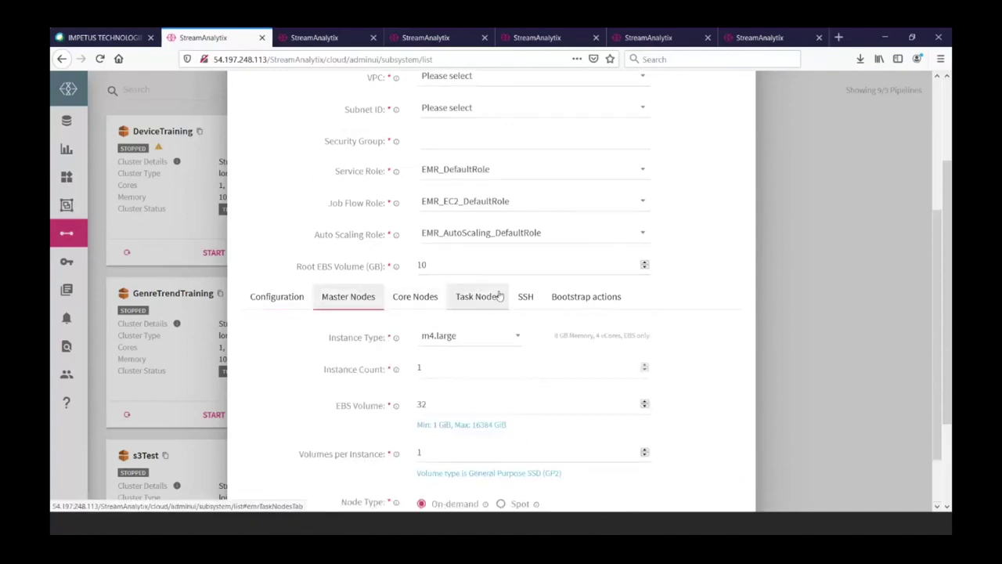
{"action": "scroll", "coordinate": [458, 328], "scroll_direction": "down", "scroll_amount": 1}
{"action": "left_click", "coordinate": [423, 229]}
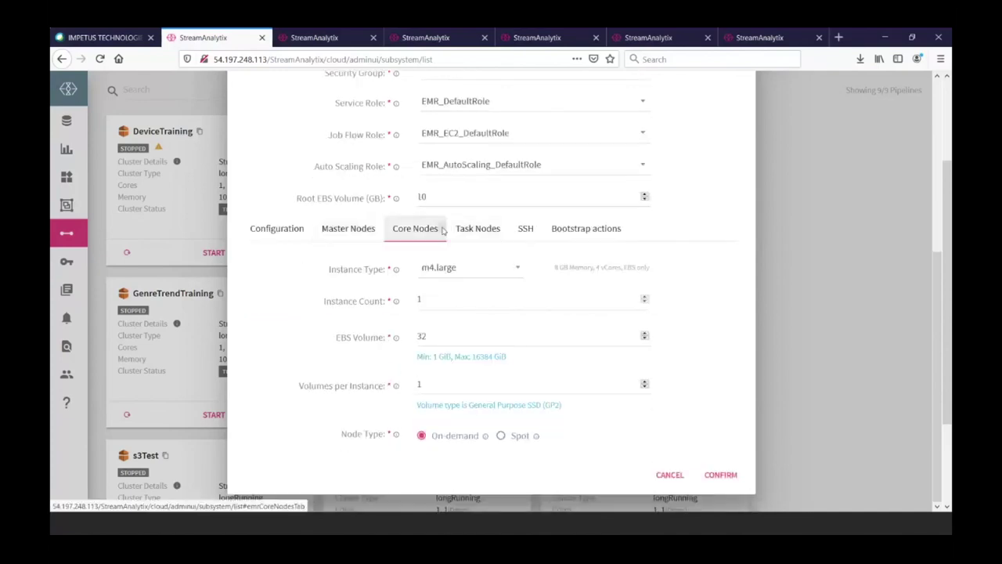
Enable autoscaling for the core nodes to examine its scaling rule options, and close the configuration without saving
{"action": "scroll", "coordinate": [485, 434], "scroll_direction": "down", "scroll_amount": 1}
{"action": "left_click", "coordinate": [424, 435]}
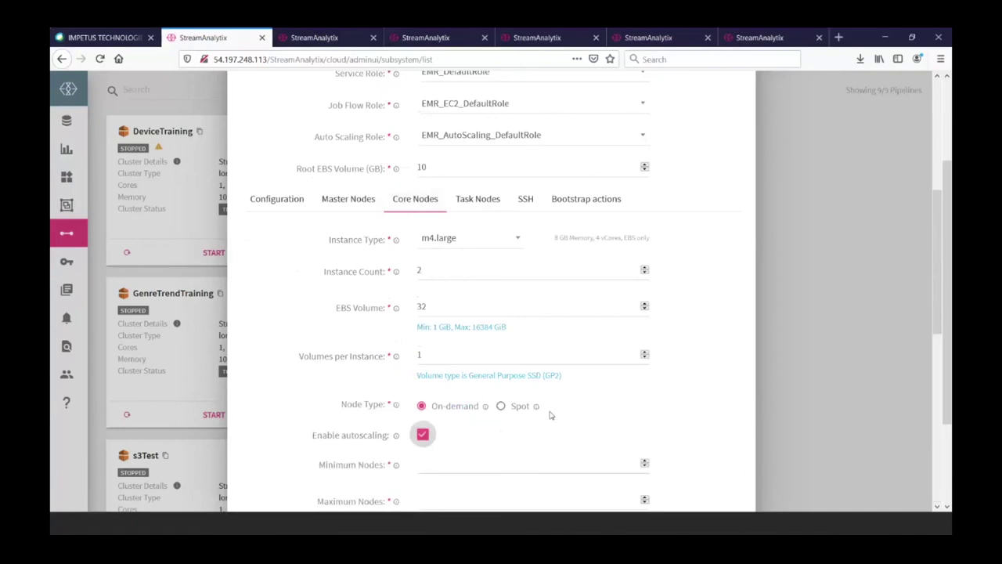
{"action": "scroll", "coordinate": [551, 407], "scroll_direction": "down", "scroll_amount": 3}
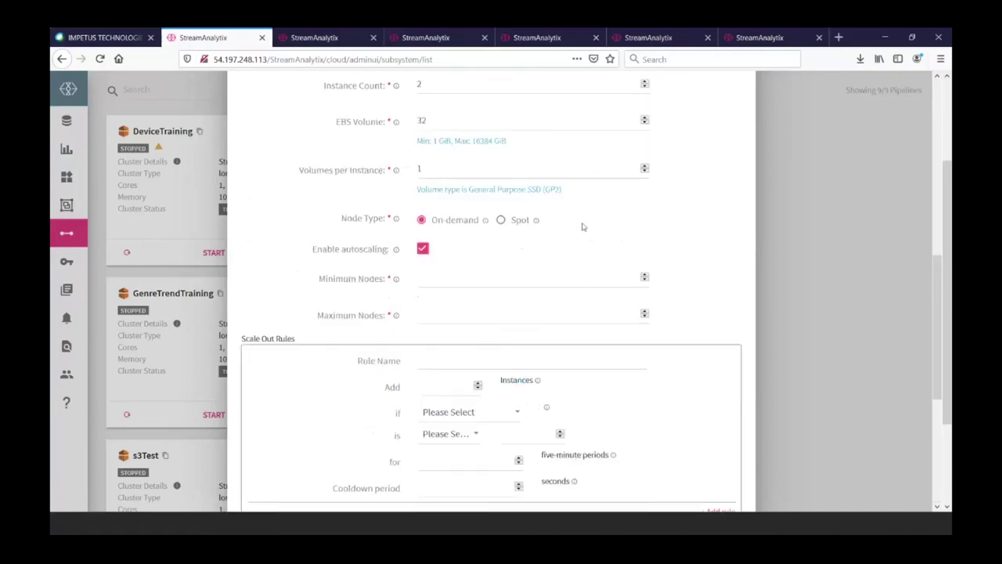
{"action": "scroll", "coordinate": [596, 233], "scroll_direction": "up", "scroll_amount": 1}
{"action": "scroll", "coordinate": [596, 232], "scroll_direction": "up", "scroll_amount": 5}
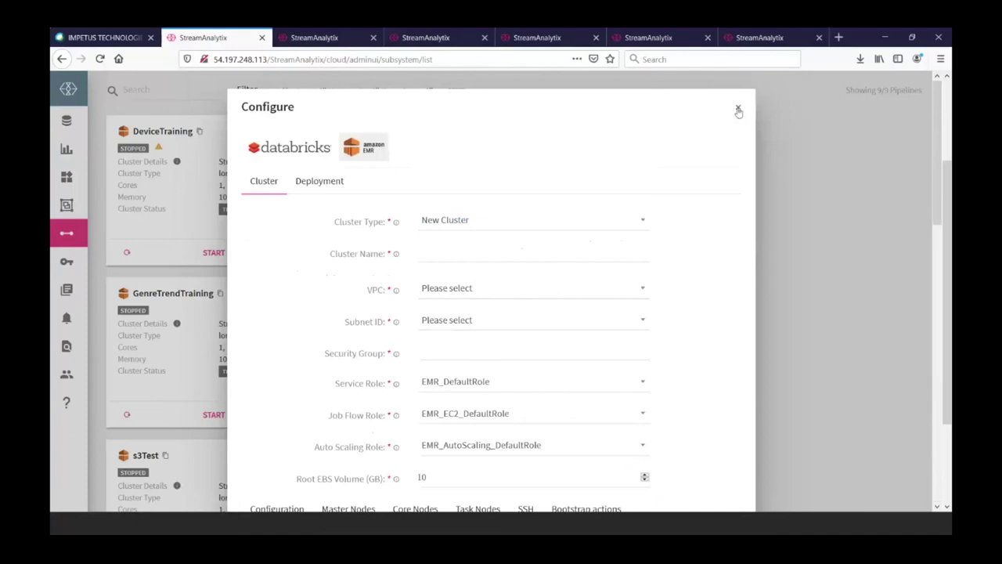
{"action": "left_click", "coordinate": [738, 112]}
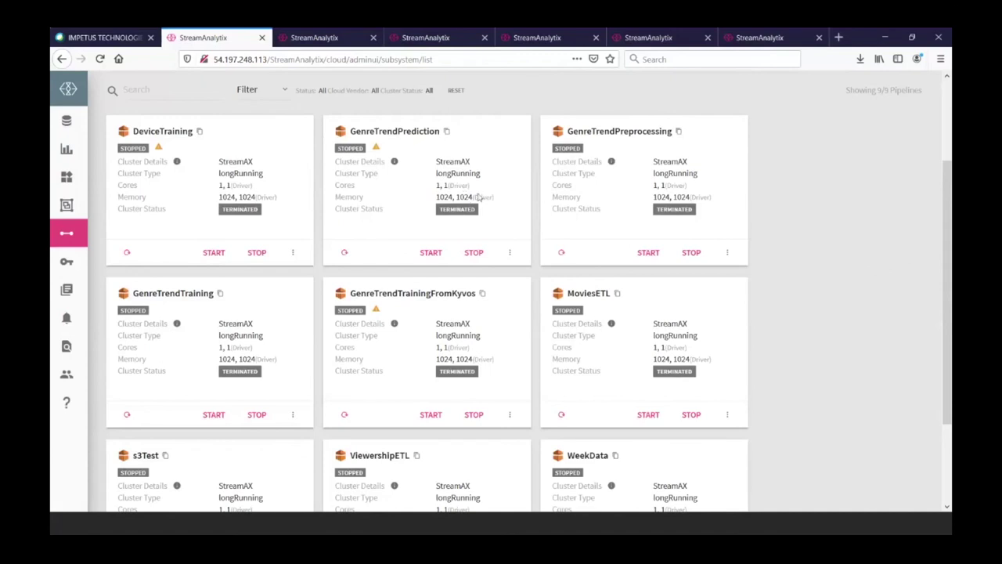
{"action": "scroll", "coordinate": [479, 194], "scroll_direction": "up", "scroll_amount": 3}
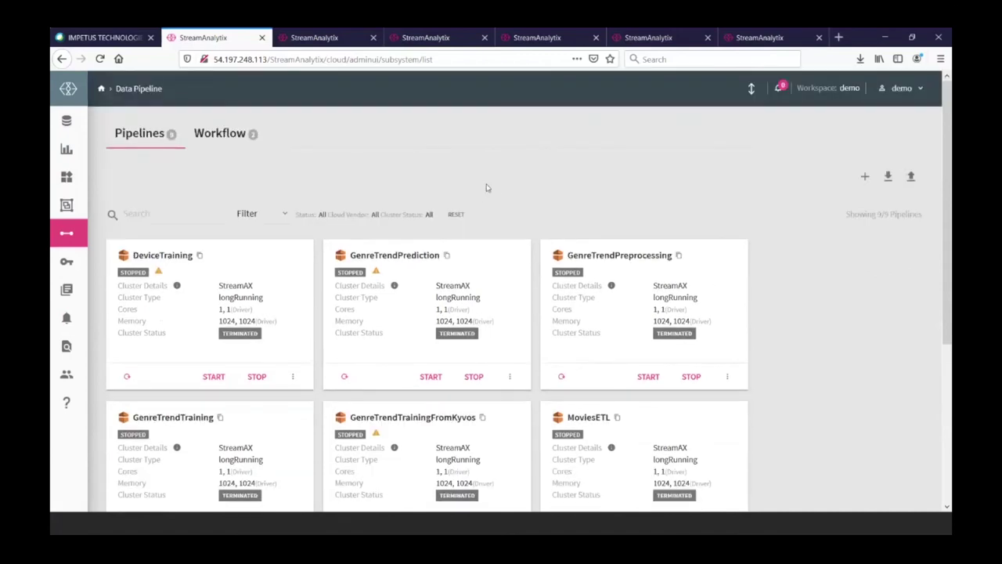
In the ViewershipETL pipeline, examine the available data sources, processors, analytics components and emitters
{"action": "left_click", "coordinate": [324, 38]}
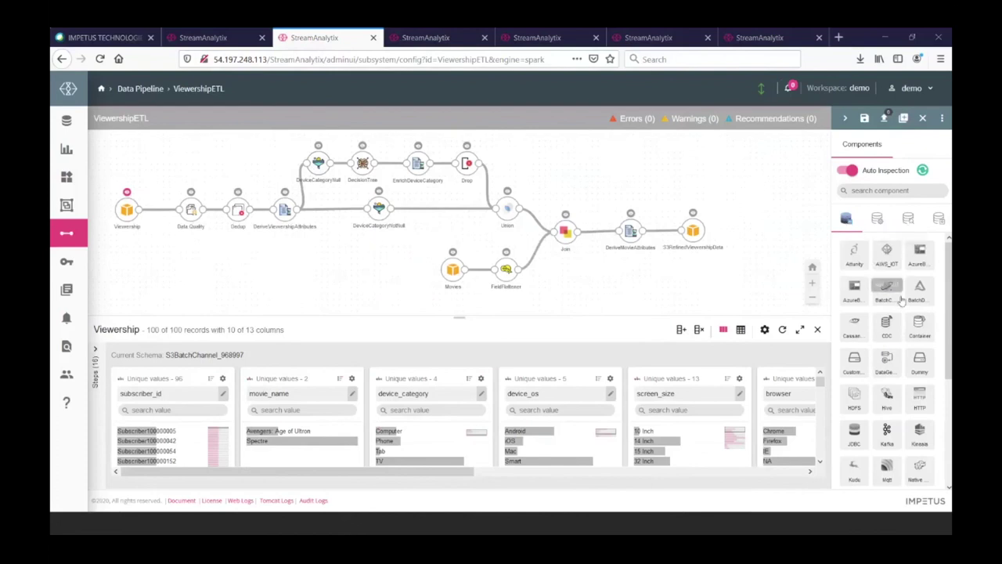
{"action": "scroll", "coordinate": [919, 286], "scroll_direction": "down", "scroll_amount": 1}
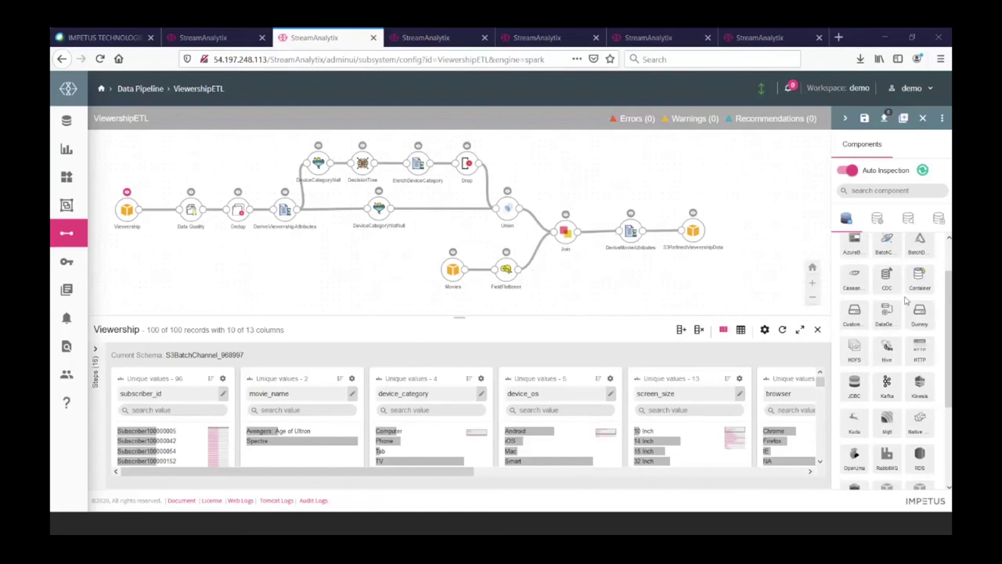
{"action": "left_click", "coordinate": [877, 219]}
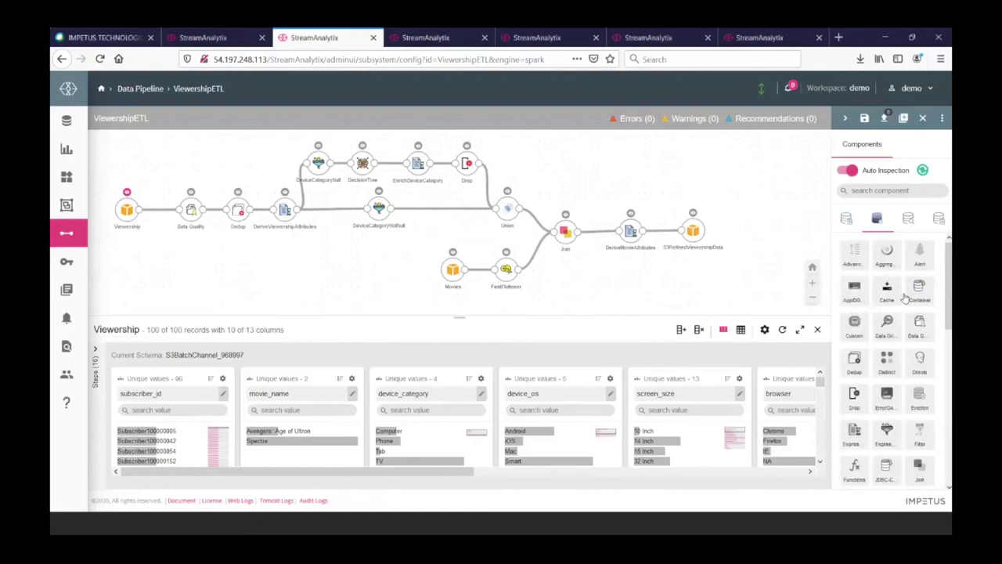
{"action": "scroll", "coordinate": [919, 321], "scroll_direction": "down", "scroll_amount": 1}
{"action": "scroll", "coordinate": [932, 321], "scroll_direction": "down", "scroll_amount": 1}
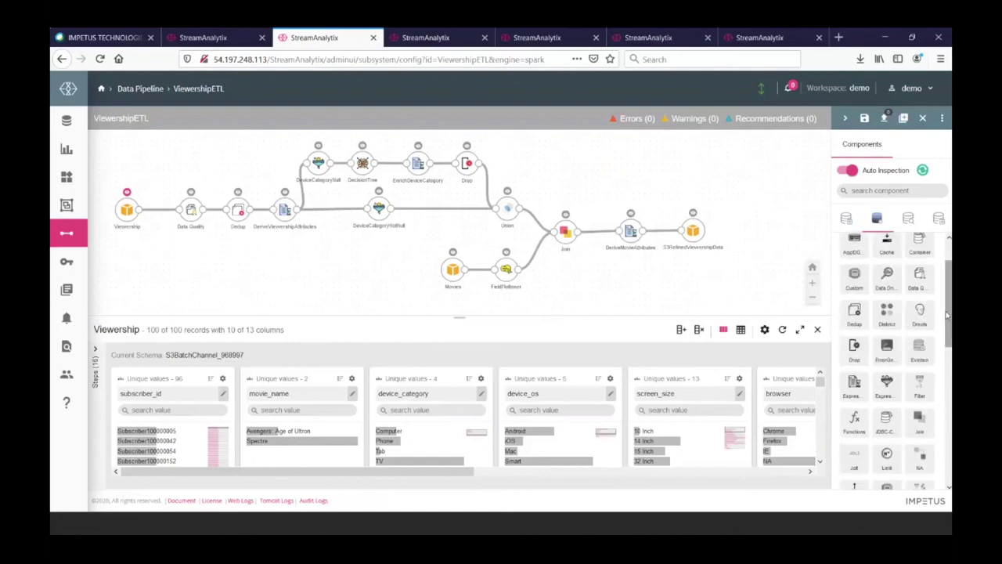
{"action": "left_click", "coordinate": [912, 221]}
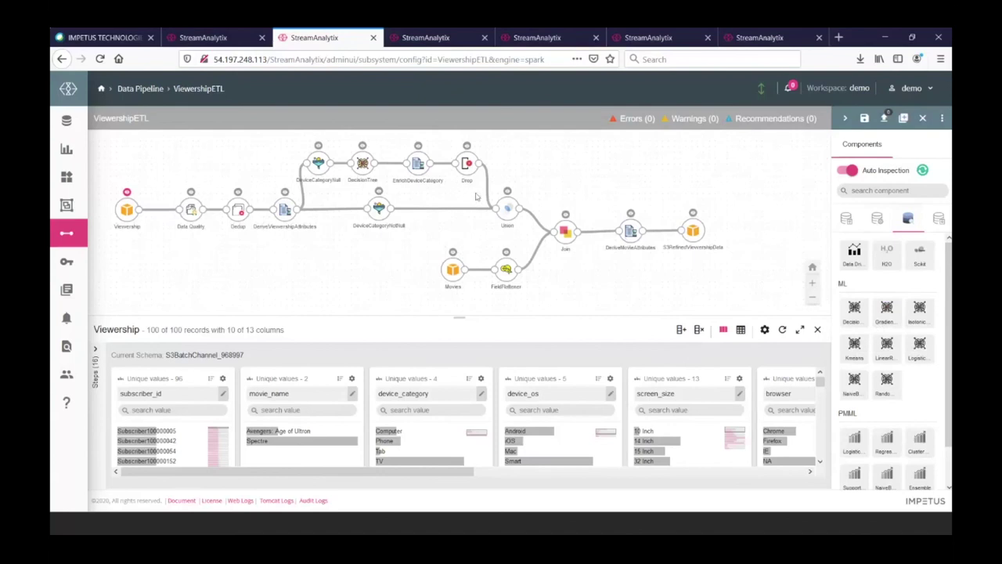
{"action": "left_click", "coordinate": [939, 220]}
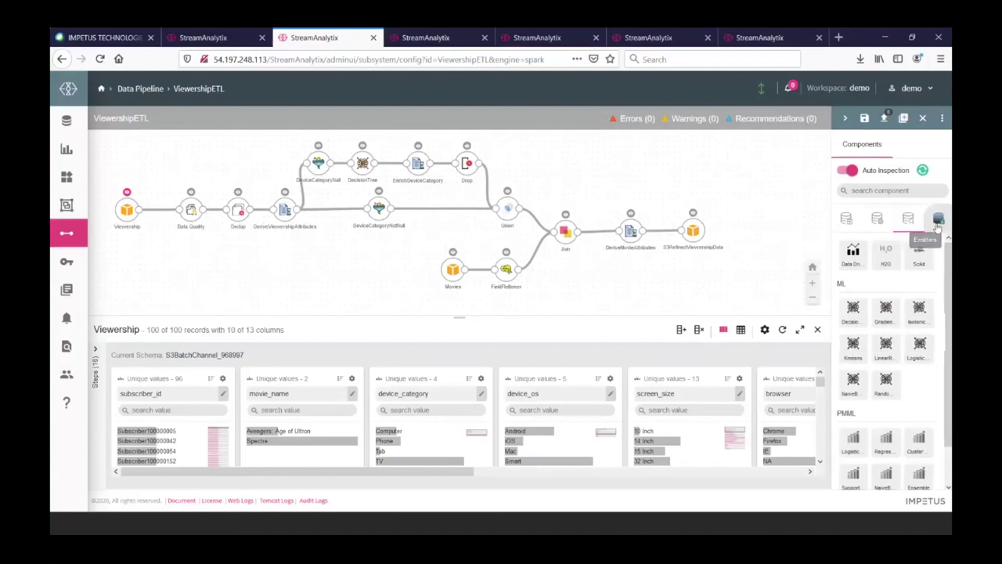
{"action": "scroll", "coordinate": [947, 274], "scroll_direction": "down", "scroll_amount": 5}
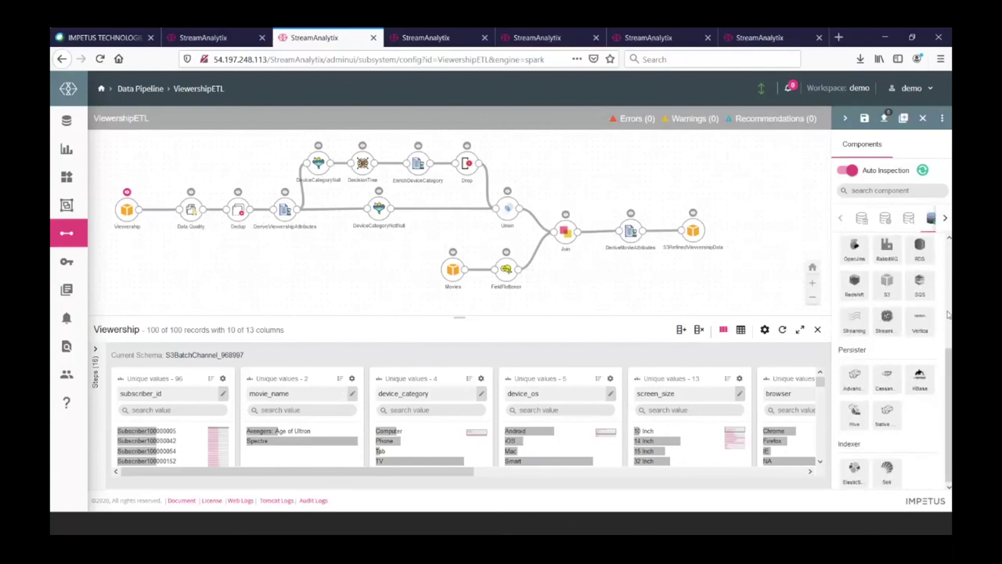
{"action": "scroll", "coordinate": [947, 386], "scroll_direction": "up", "scroll_amount": 5}
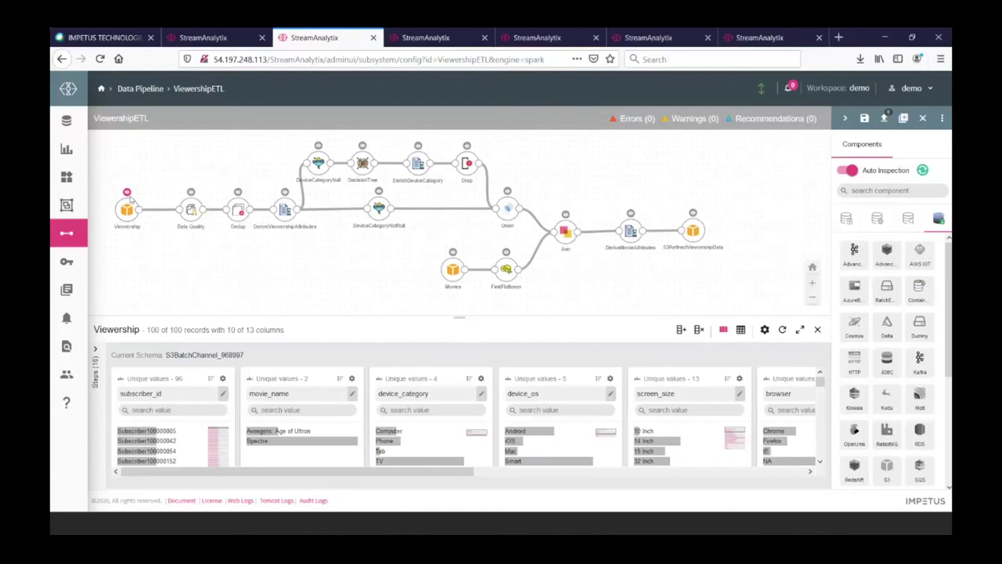
Compare the inspected records of the Viewership source with those of the Dedup processor
{"action": "left_click", "coordinate": [127, 193]}
{"action": "left_click", "coordinate": [239, 202]}
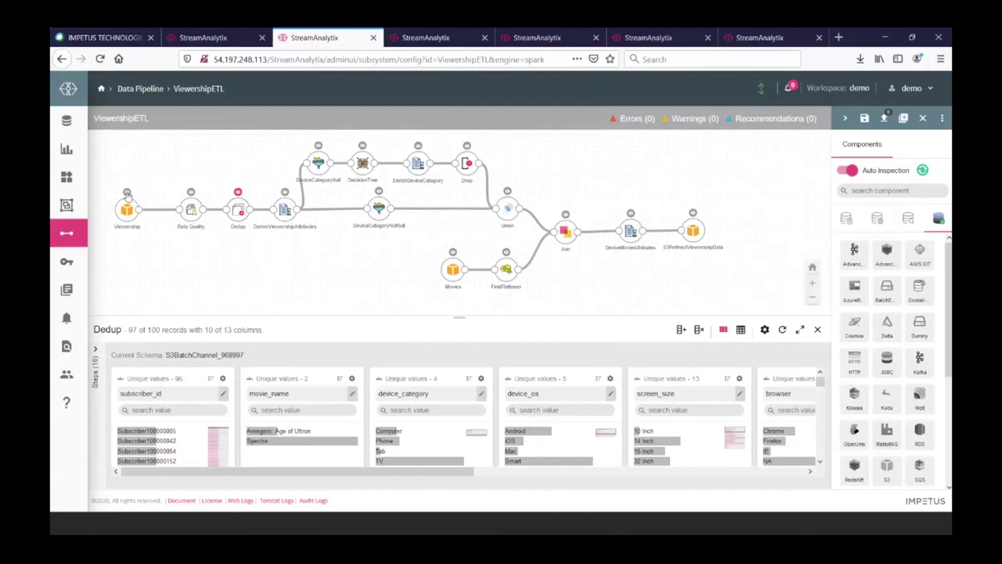
{"action": "left_click", "coordinate": [126, 200]}
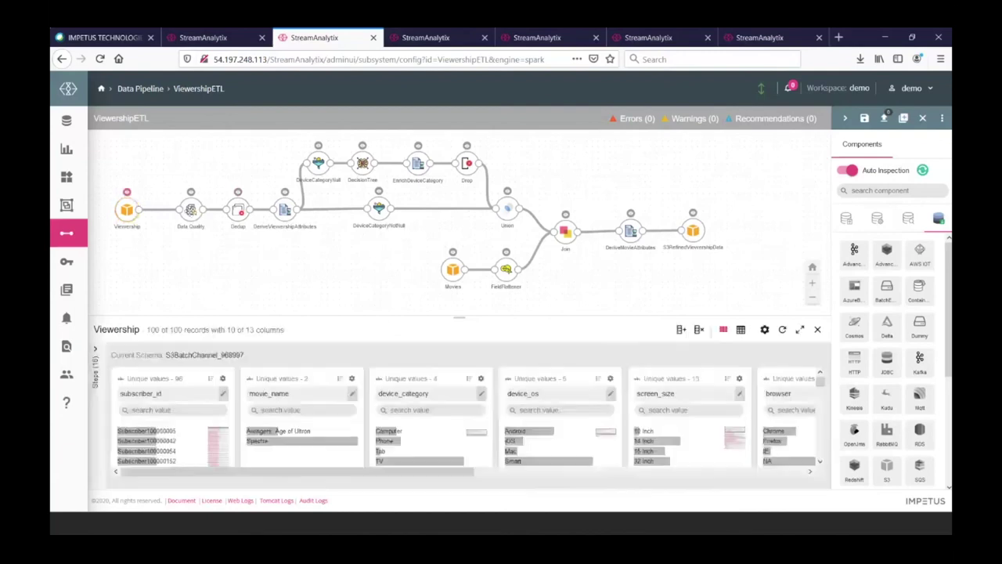
Examine the Data Quality processor's validation rule on movie_name, and inspect the Dedup output records
{"action": "mouse_move", "coordinate": [192, 211]}
{"action": "left_click", "coordinate": [215, 232]}
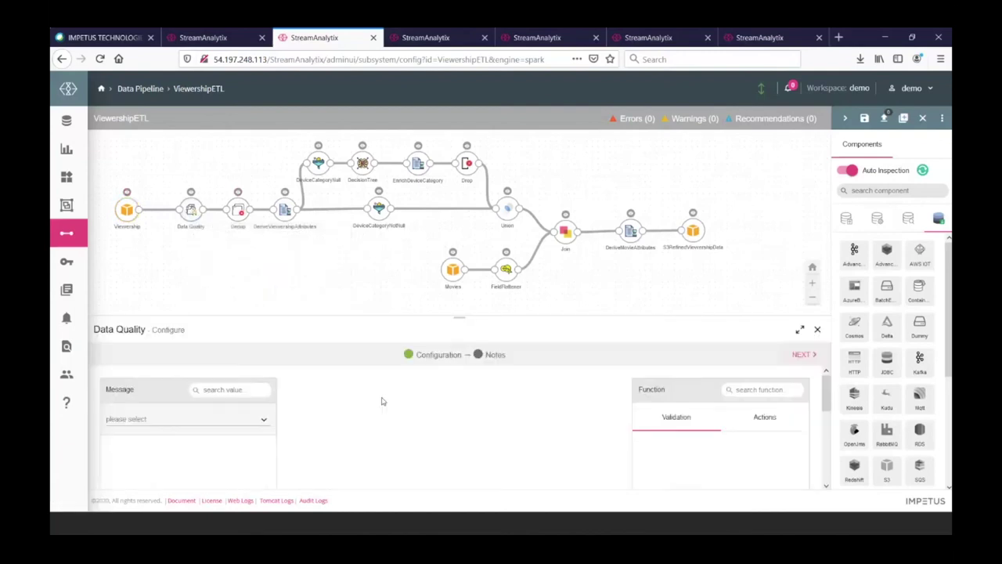
{"action": "scroll", "coordinate": [339, 413], "scroll_direction": "down", "scroll_amount": 2}
{"action": "scroll", "coordinate": [338, 413], "scroll_direction": "up", "scroll_amount": 2}
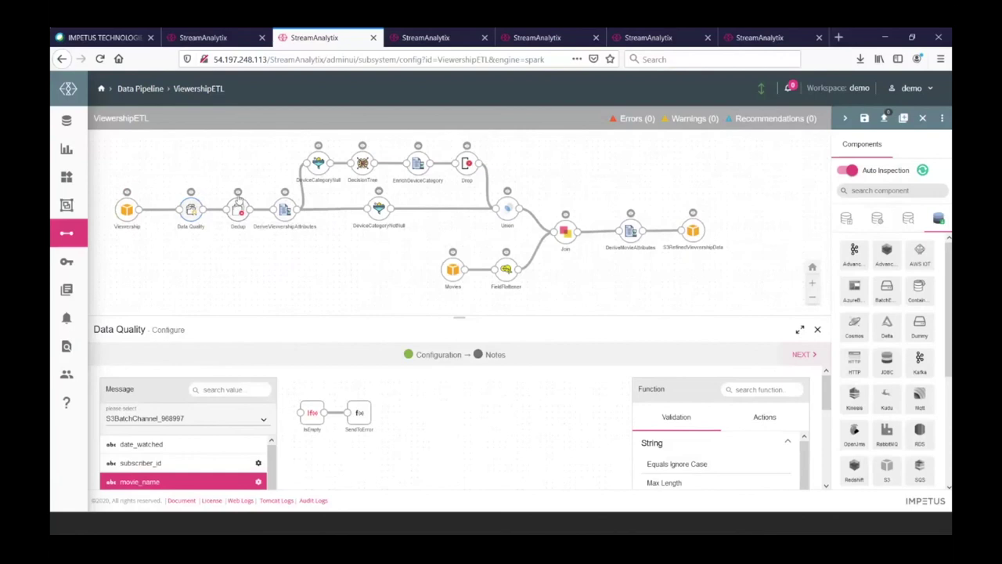
{"action": "left_click", "coordinate": [238, 205]}
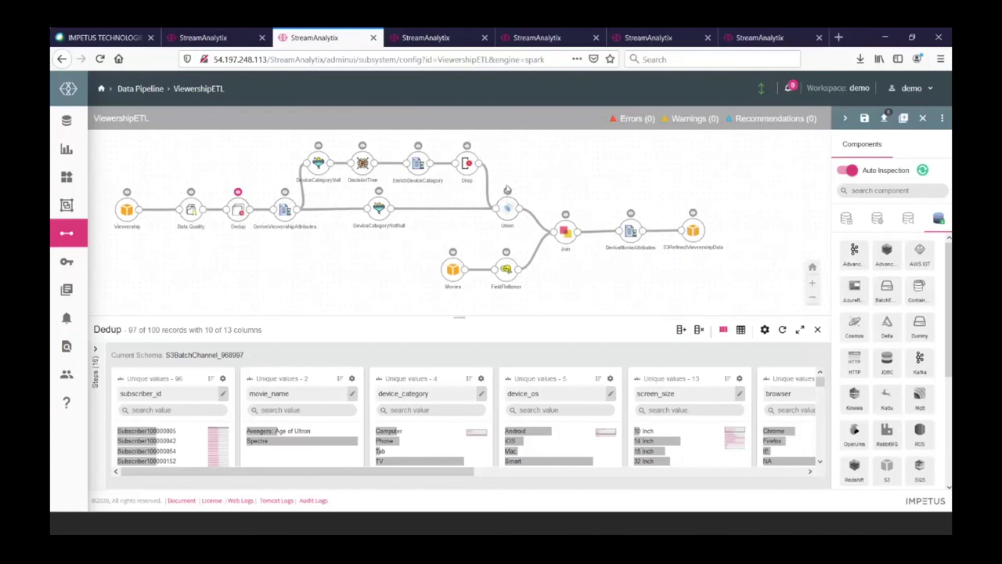
Inspect the nested records of the Movies source and the flattened output of the FieldFlattener processor
{"action": "left_click", "coordinate": [452, 257]}
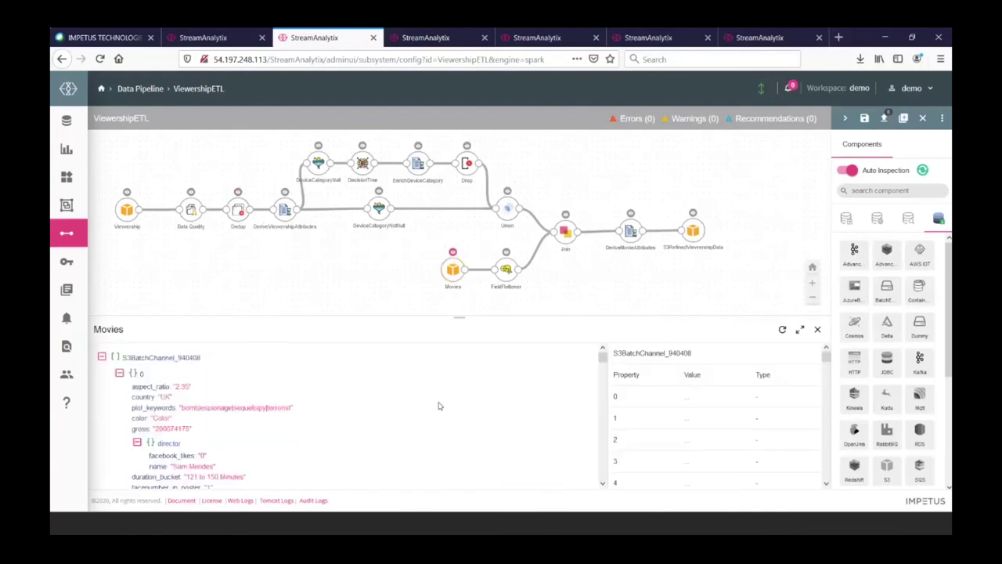
{"action": "scroll", "coordinate": [439, 405], "scroll_direction": "down", "scroll_amount": 2}
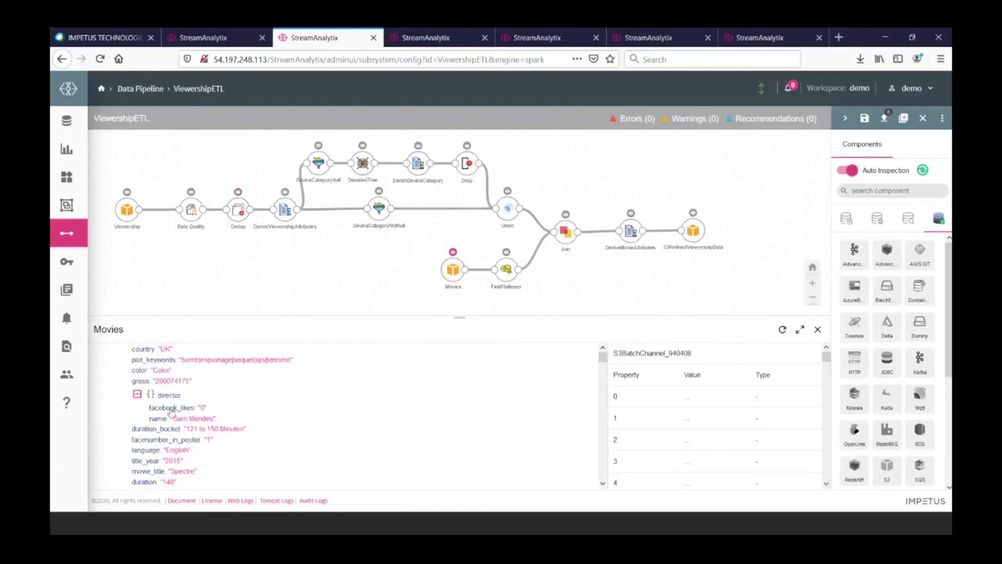
{"action": "scroll", "coordinate": [244, 411], "scroll_direction": "down", "scroll_amount": 2}
{"action": "scroll", "coordinate": [244, 411], "scroll_direction": "down", "scroll_amount": 2}
{"action": "scroll", "coordinate": [243, 412], "scroll_direction": "down", "scroll_amount": 5}
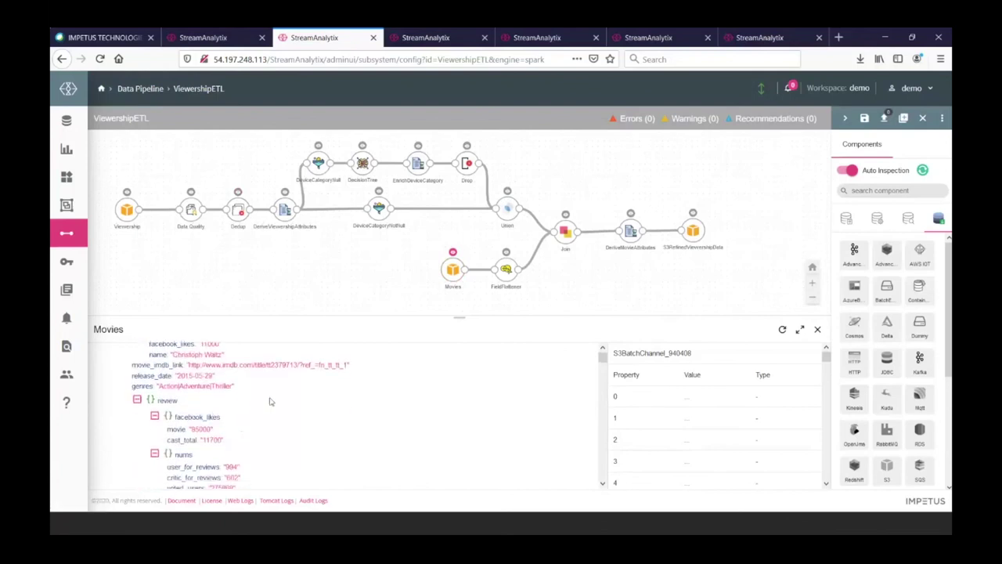
{"action": "scroll", "coordinate": [273, 403], "scroll_direction": "down", "scroll_amount": 8}
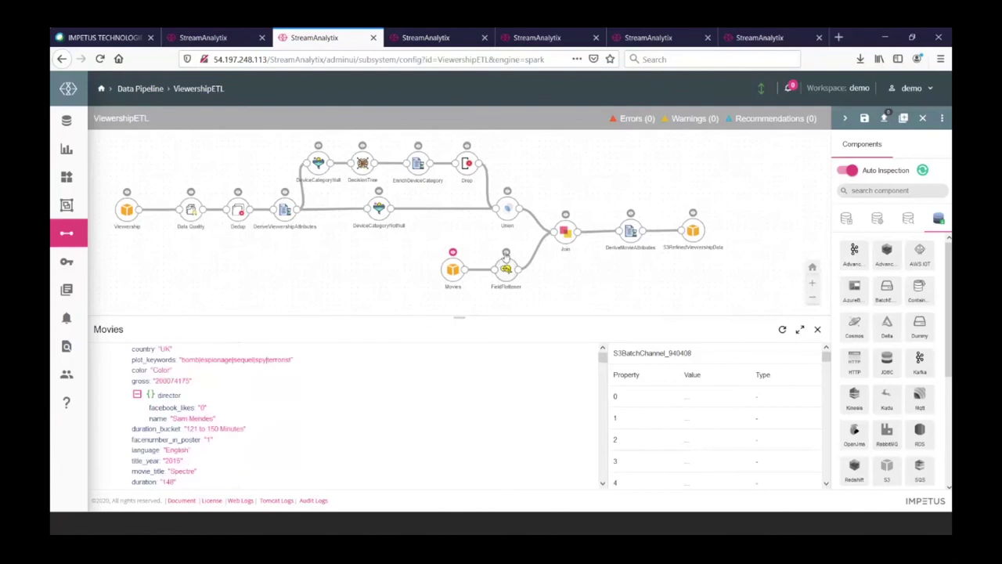
{"action": "left_click", "coordinate": [506, 264]}
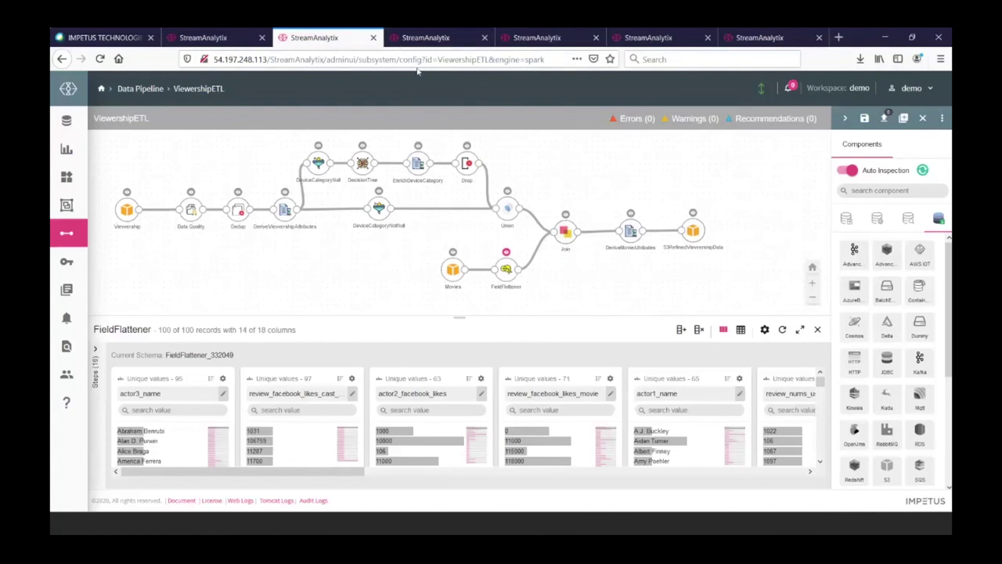
Examine the templates for a new Change Data Capture application and the SubsDetailsCDC job configuration, cancelling both
{"action": "left_click", "coordinate": [423, 38]}
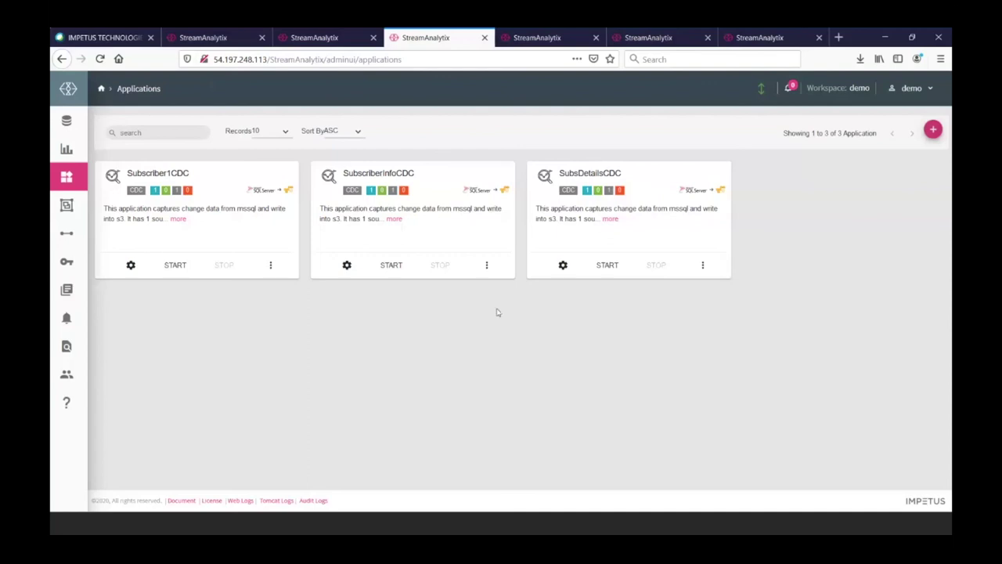
{"action": "left_click", "coordinate": [932, 131]}
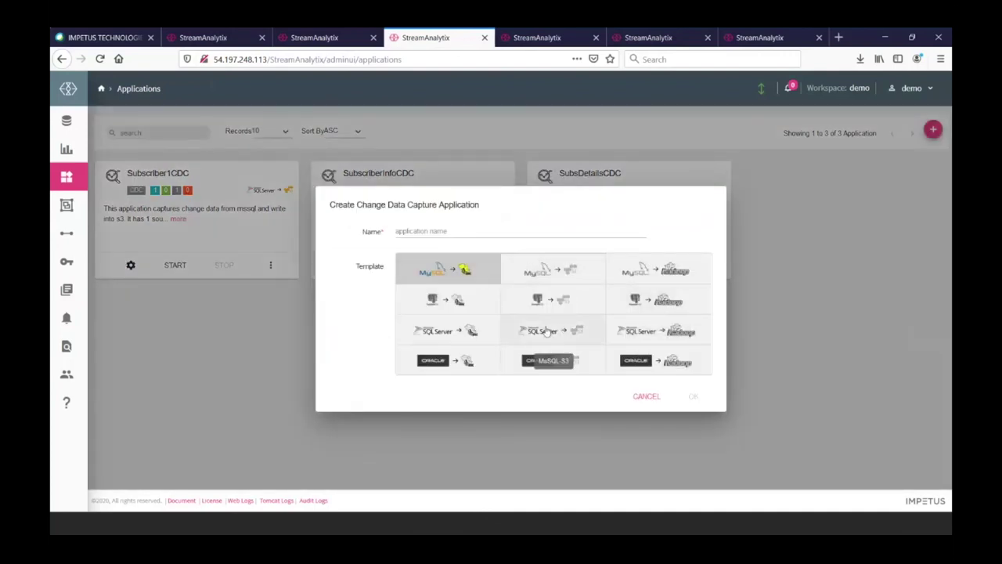
{"action": "left_click", "coordinate": [646, 397]}
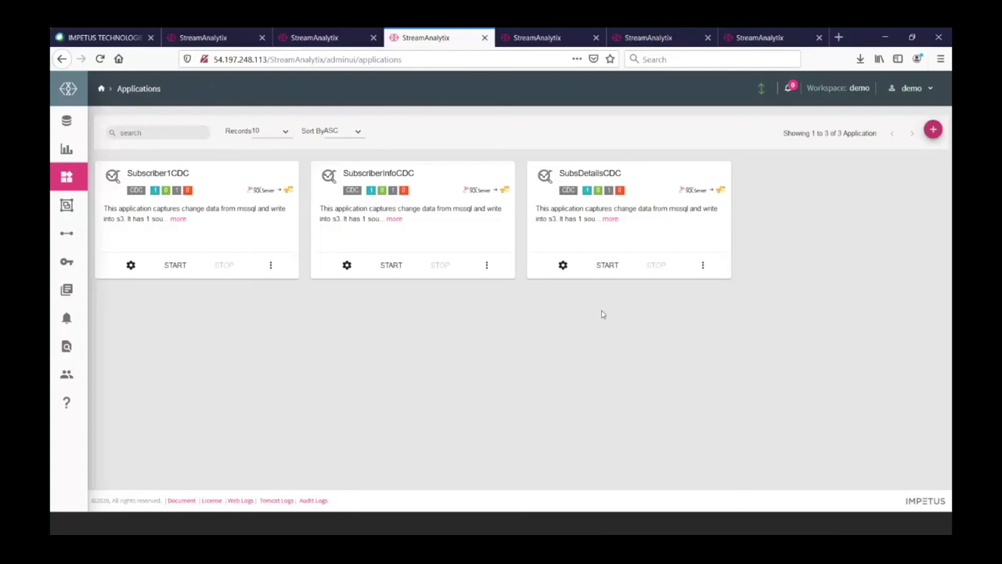
{"action": "left_click", "coordinate": [563, 265]}
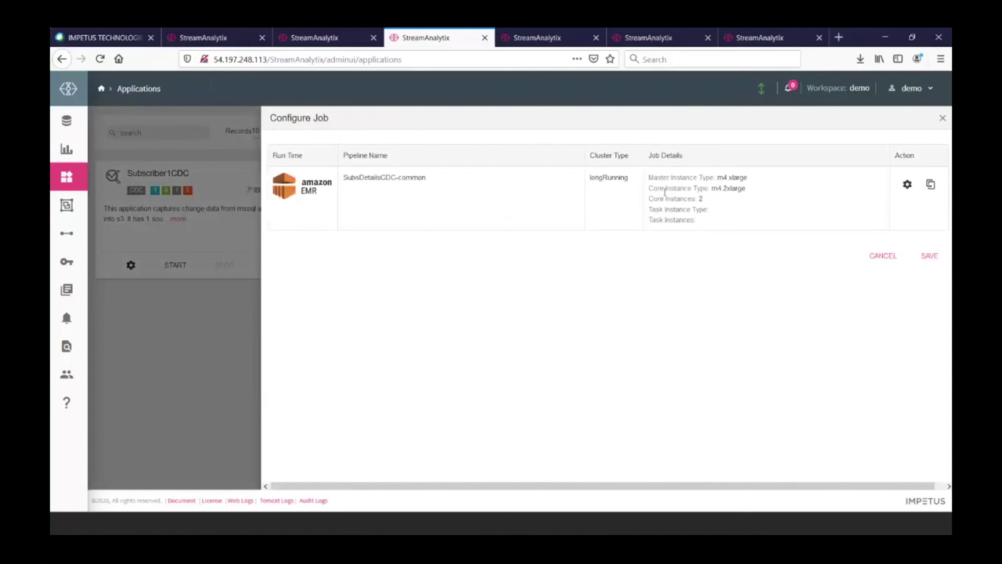
{"action": "left_click", "coordinate": [885, 258]}
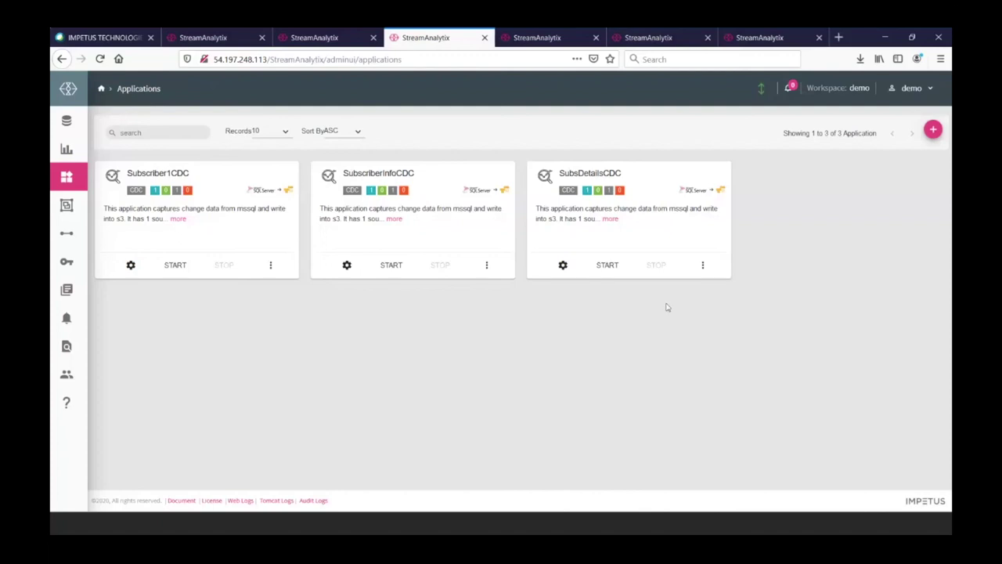
Open the SubsDetailsCDC application for editing, validate its MSSQLConnection source, and proceed to source table selection
{"action": "left_click", "coordinate": [702, 266]}
{"action": "left_click", "coordinate": [701, 283]}
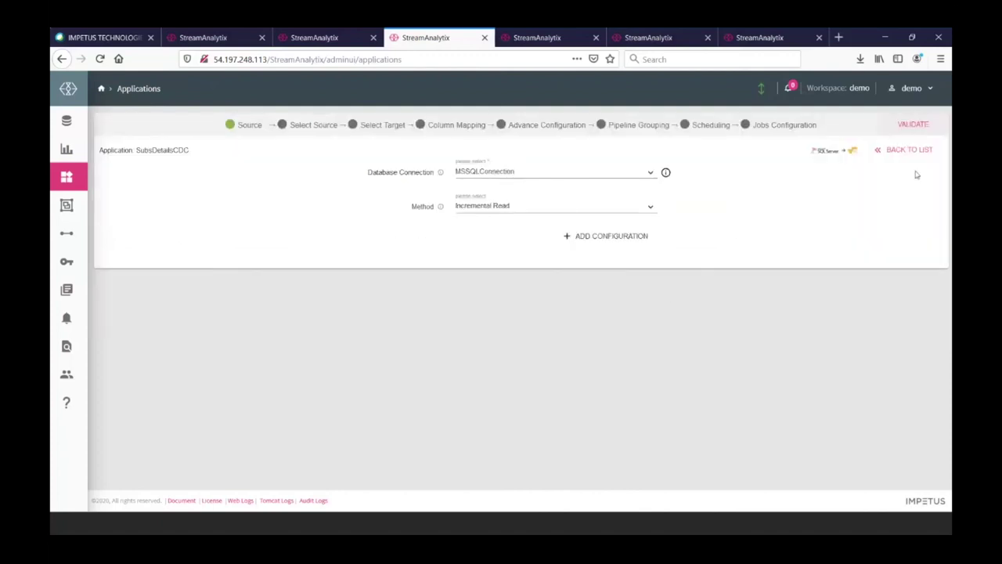
{"action": "left_click", "coordinate": [904, 126]}
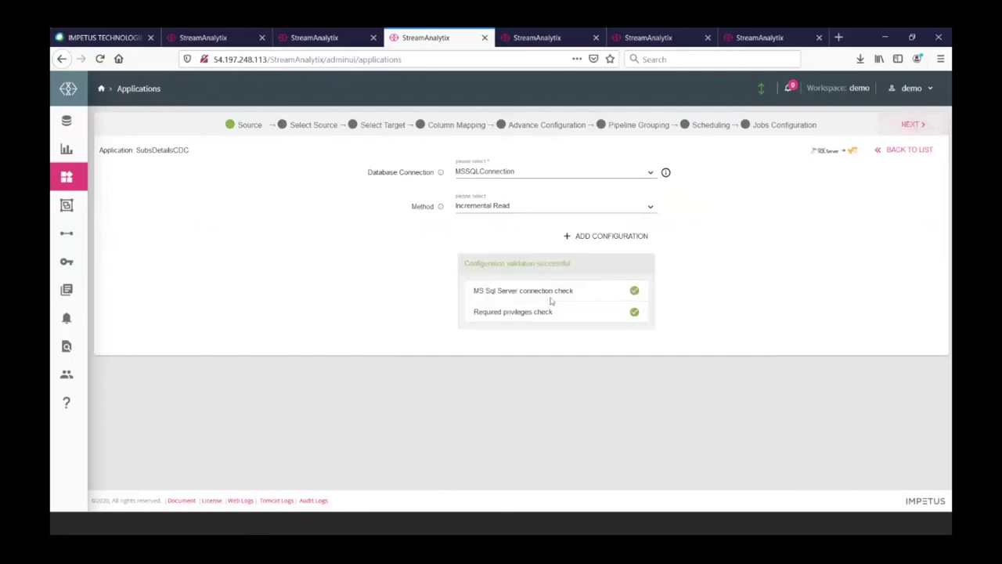
{"action": "left_click", "coordinate": [909, 126]}
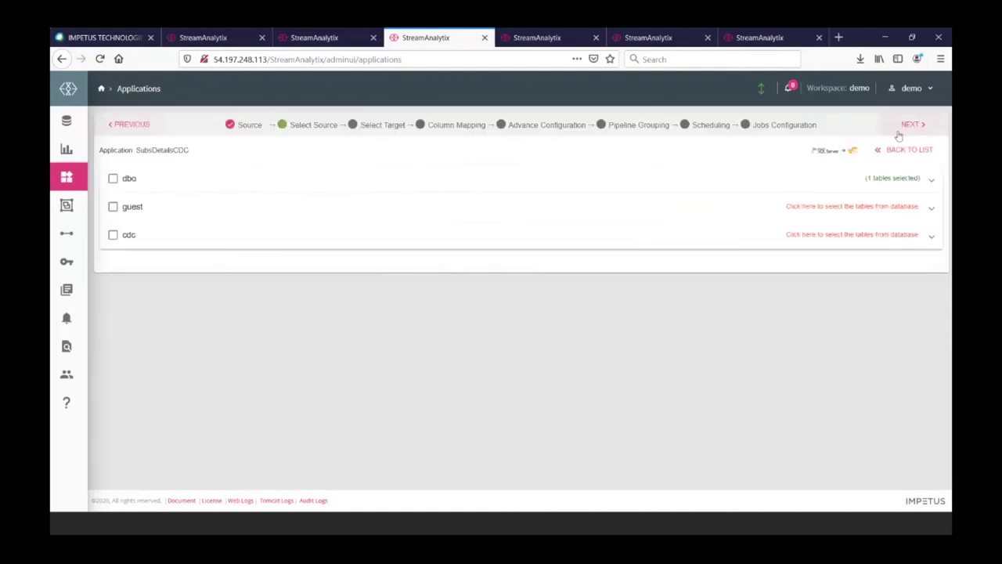
Examine the dbo tables selected as the SubsDetailsCDC source, and proceed to the target configuration
{"action": "left_click", "coordinate": [911, 182]}
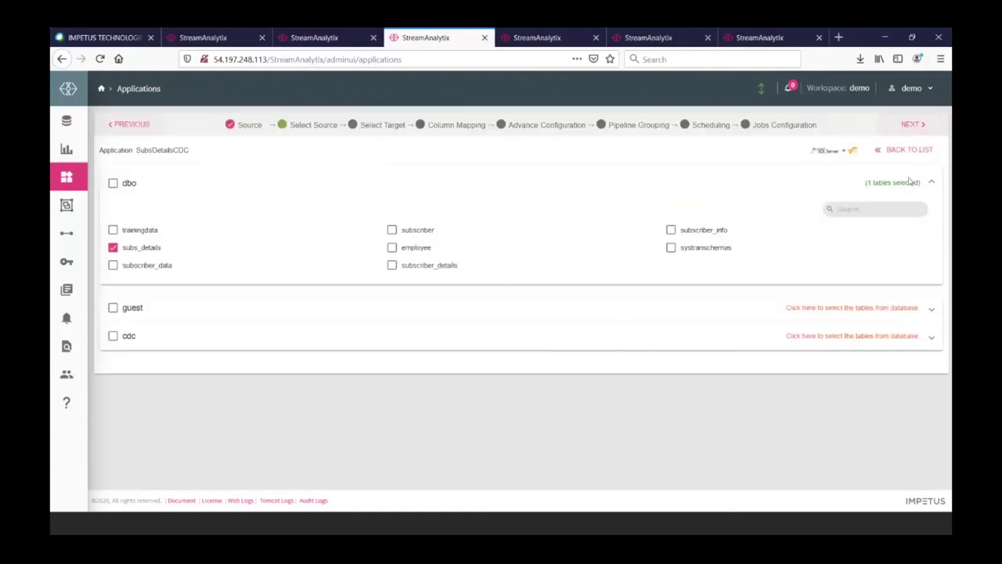
{"action": "left_click", "coordinate": [909, 127]}
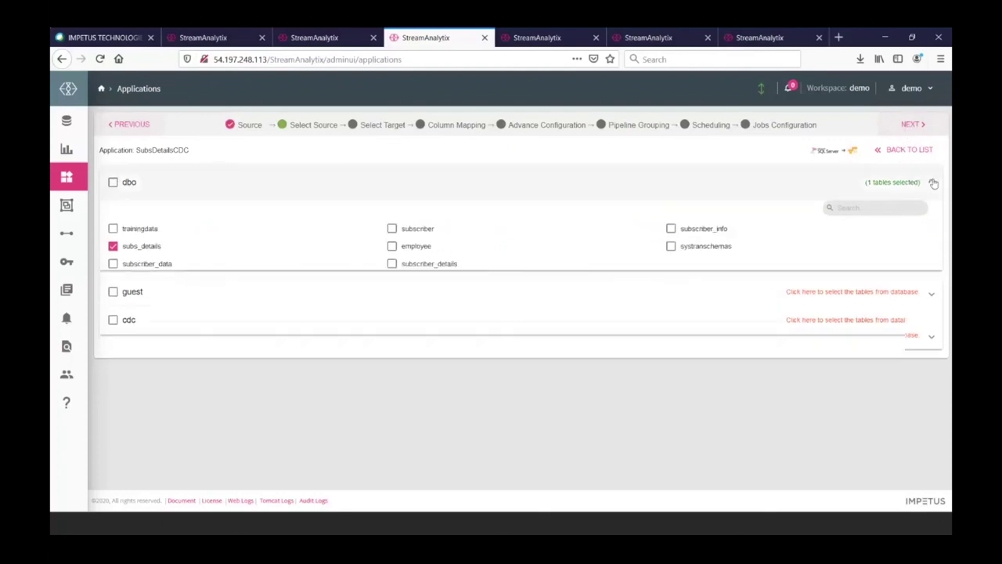
{"action": "left_click", "coordinate": [909, 126]}
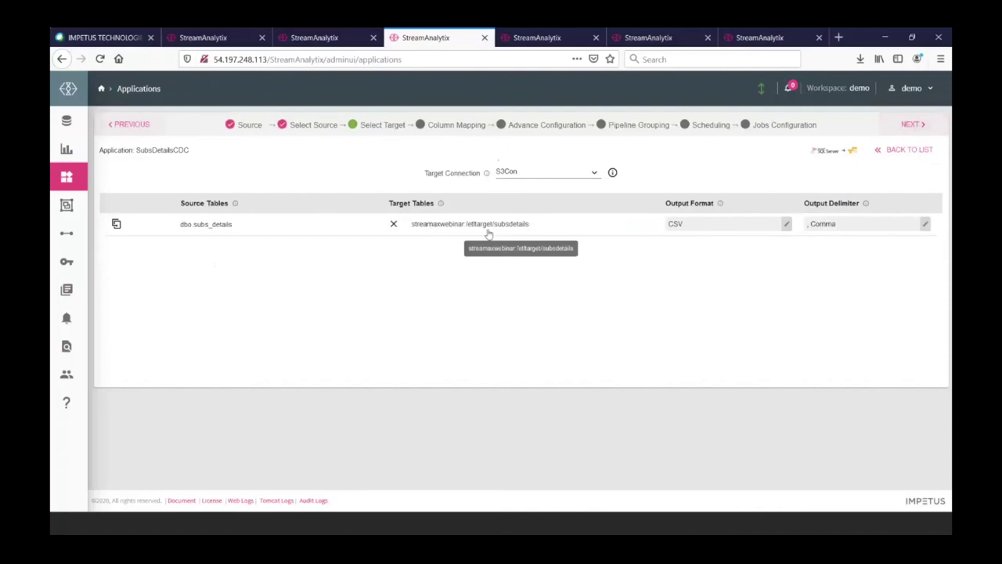
Proceed to the column mapping and examine the source columns, target columns and keys mapped for the subs_details table
{"action": "left_click", "coordinate": [925, 128]}
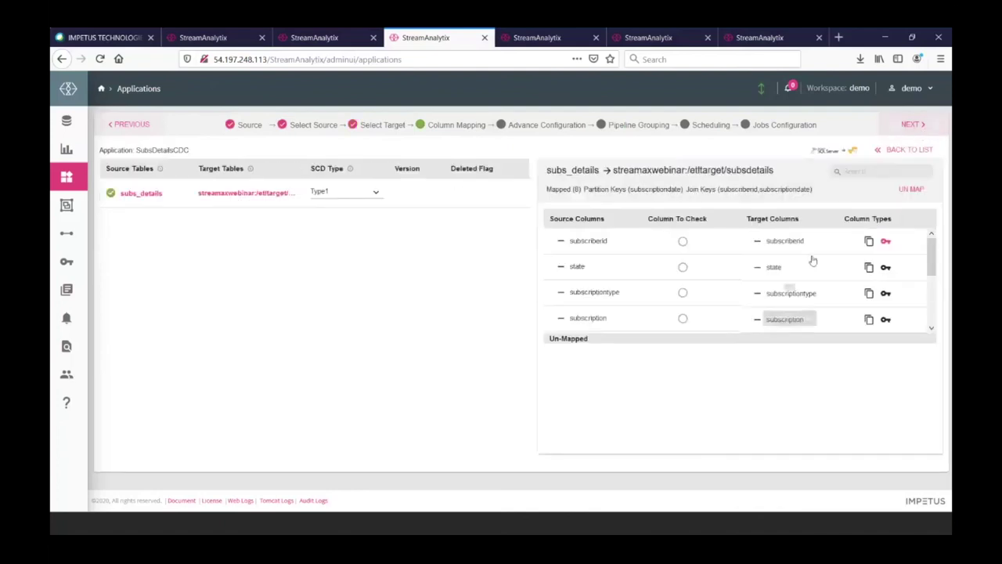
{"action": "scroll", "coordinate": [932, 297], "scroll_direction": "down", "scroll_amount": 5}
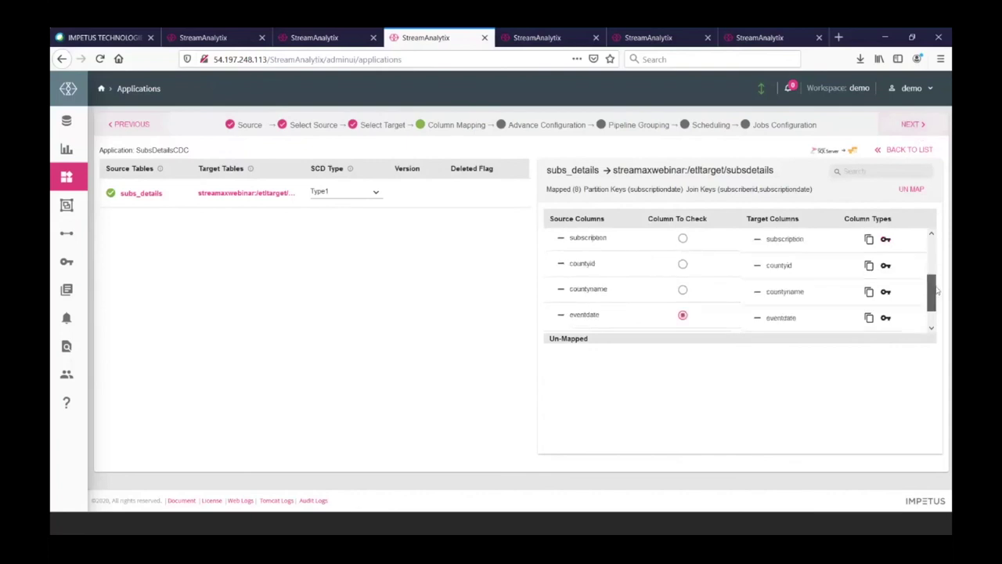
{"action": "scroll", "coordinate": [936, 310], "scroll_direction": "up", "scroll_amount": 3}
{"action": "scroll", "coordinate": [942, 291], "scroll_direction": "down", "scroll_amount": 2}
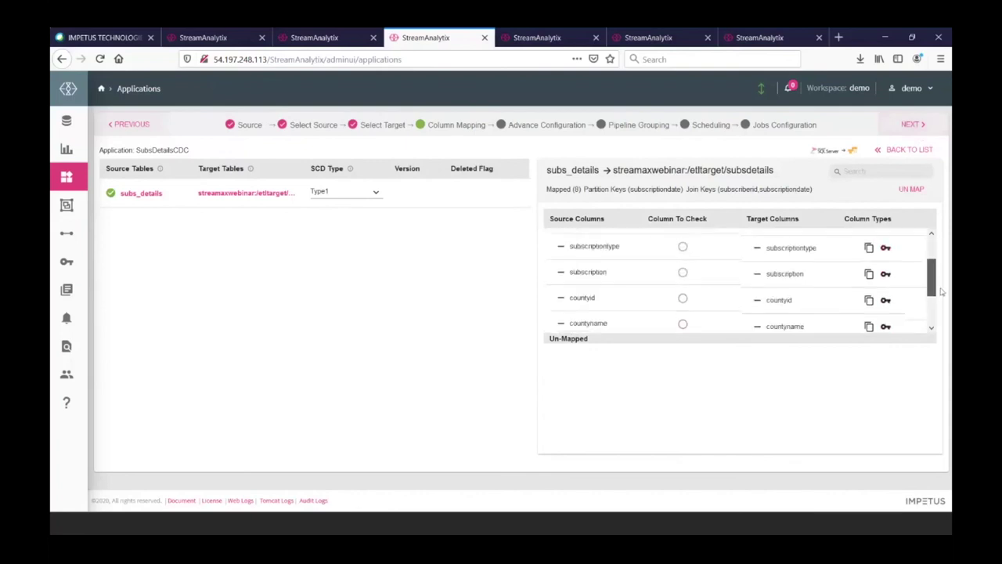
{"action": "scroll", "coordinate": [941, 292], "scroll_direction": "down", "scroll_amount": 1}
{"action": "scroll", "coordinate": [840, 242], "scroll_direction": "up", "scroll_amount": 4}
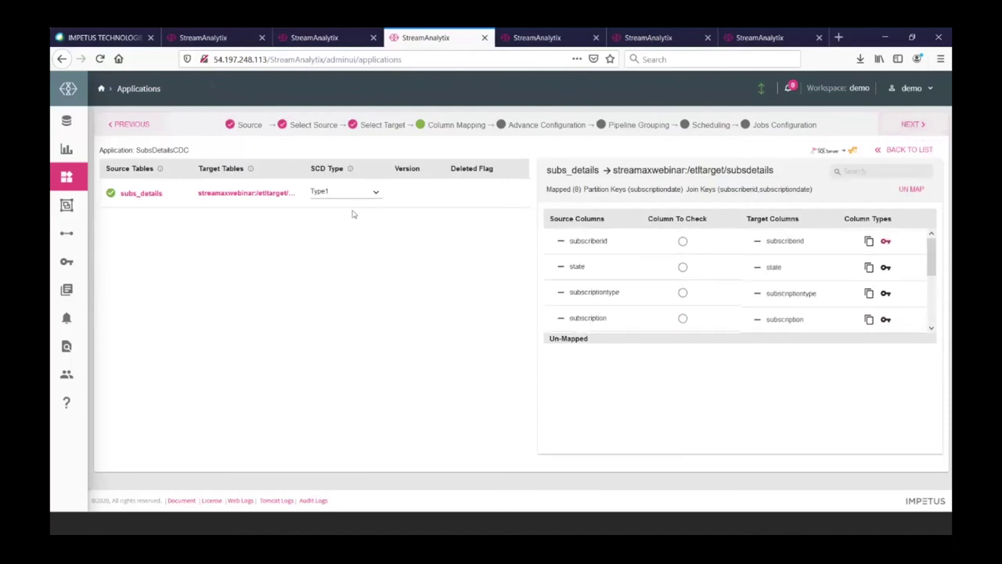
Go through the remaining SubsDetailsCDC stages up to Jobs Configuration, and return to the application list without finishing the edit
{"action": "left_click", "coordinate": [920, 129]}
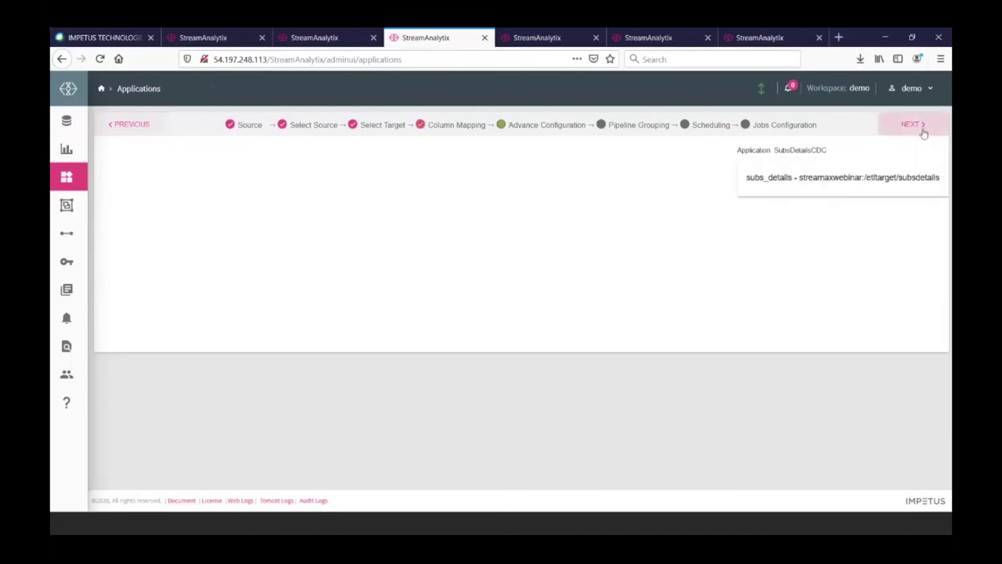
{"action": "left_click", "coordinate": [919, 131]}
{"action": "left_click", "coordinate": [914, 131]}
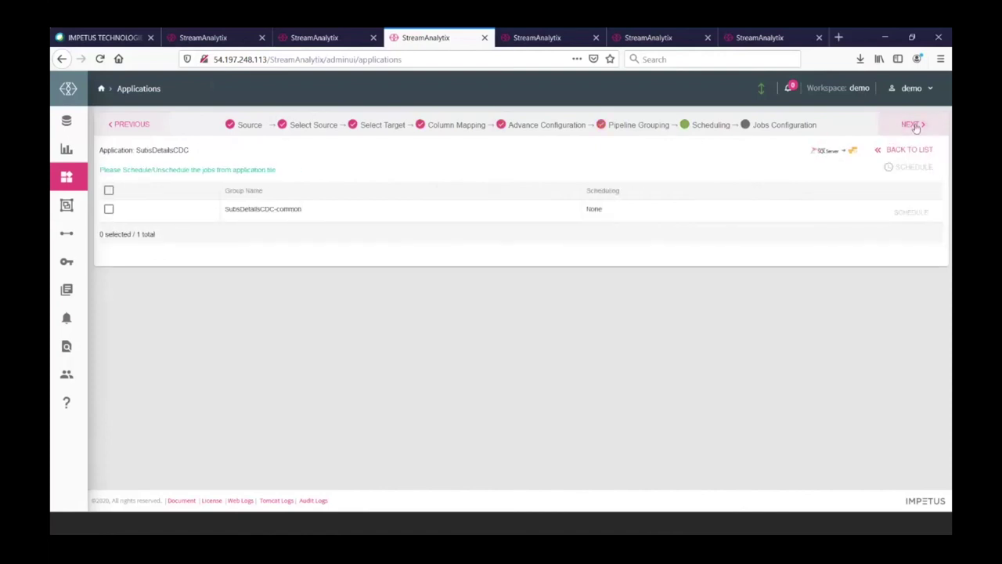
{"action": "left_click", "coordinate": [914, 126]}
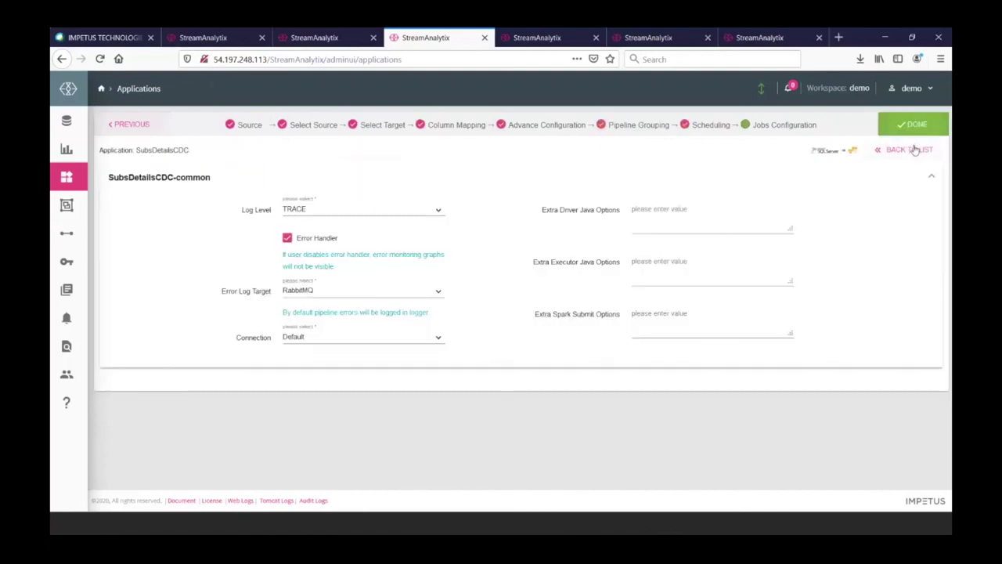
{"action": "left_click", "coordinate": [914, 150]}
{"action": "left_click", "coordinate": [592, 311]}
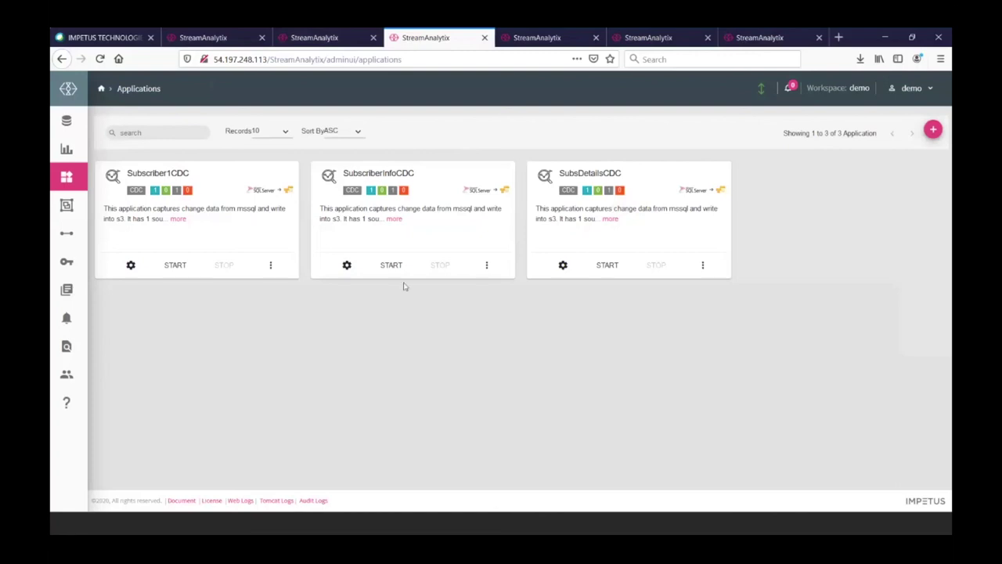
Revisit the ViewershipETL pipeline and the CDC application list, and examine the ViewershipWorkflow that orchestrates the pipelines
{"action": "left_click", "coordinate": [323, 39]}
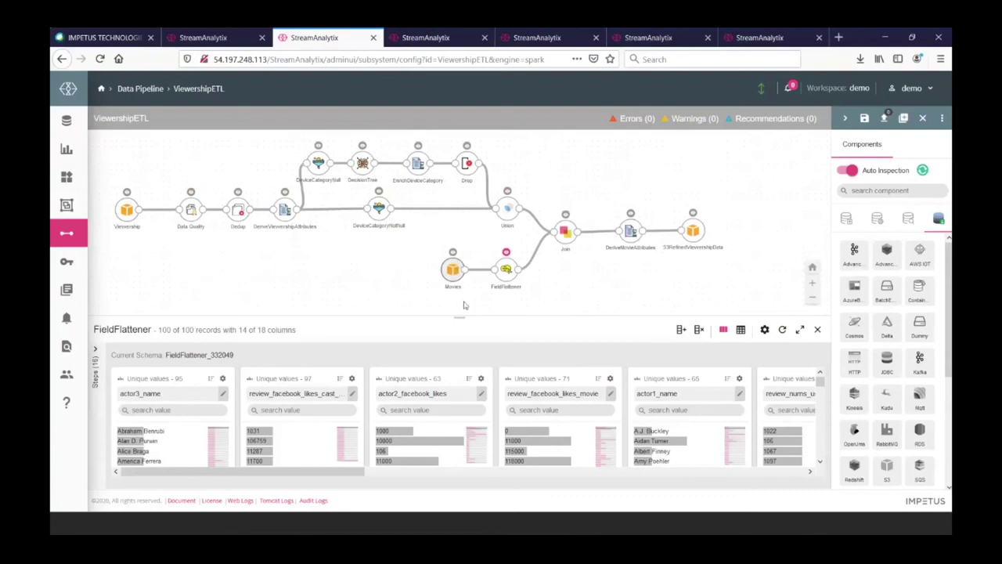
{"action": "left_click", "coordinate": [411, 38]}
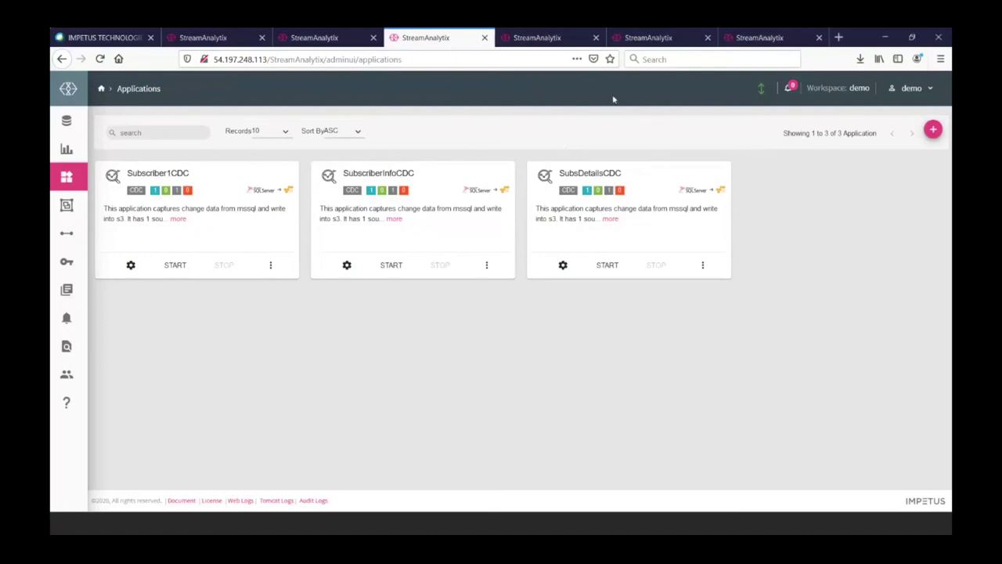
{"action": "left_click", "coordinate": [587, 45]}
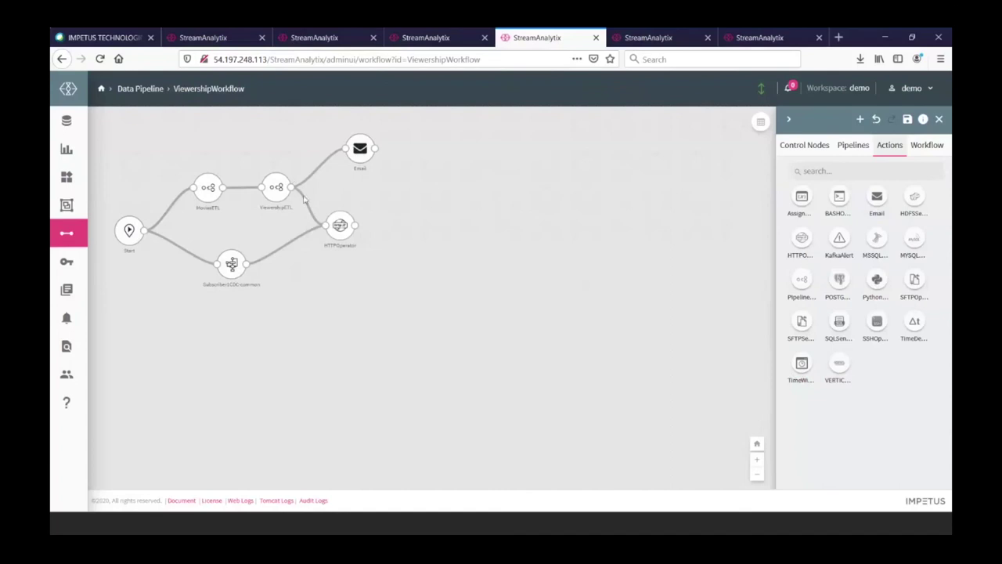
{"action": "left_click", "coordinate": [285, 250]}
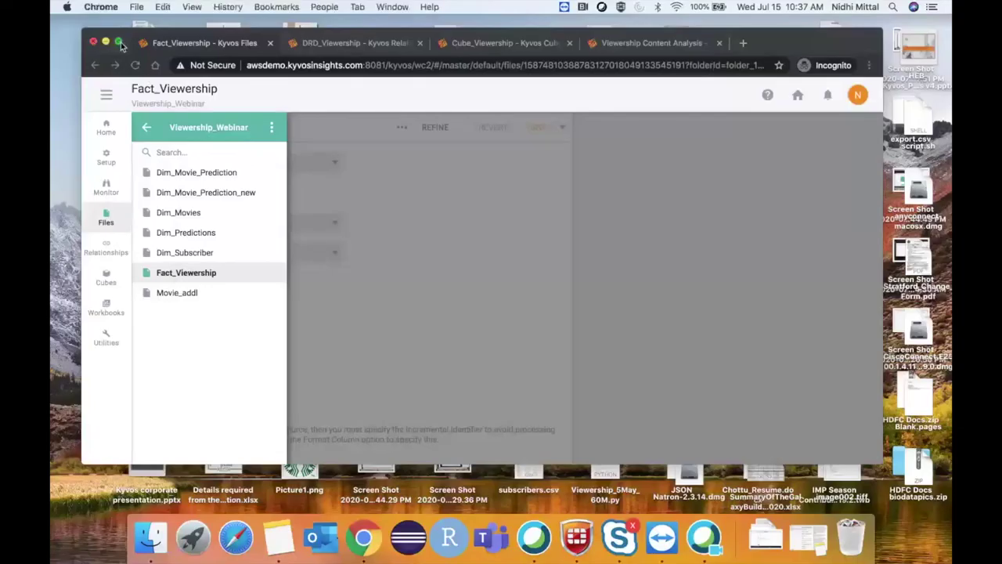
In Kyvos, examine the Fact_Viewership file's source settings and the DS_Fact_Viewership relationships in DRD_Viewership
{"action": "left_click", "coordinate": [119, 42]}
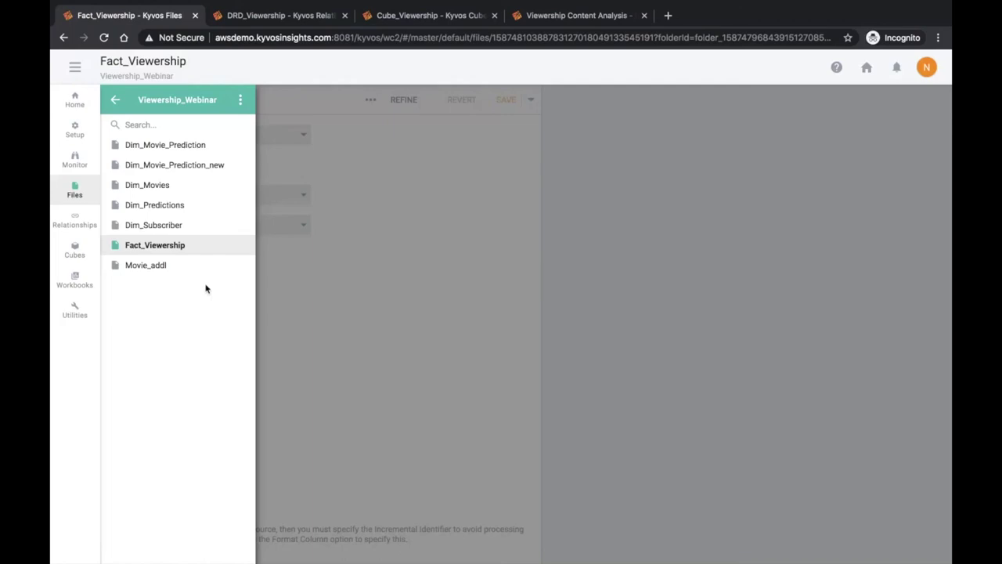
{"action": "left_click", "coordinate": [299, 285]}
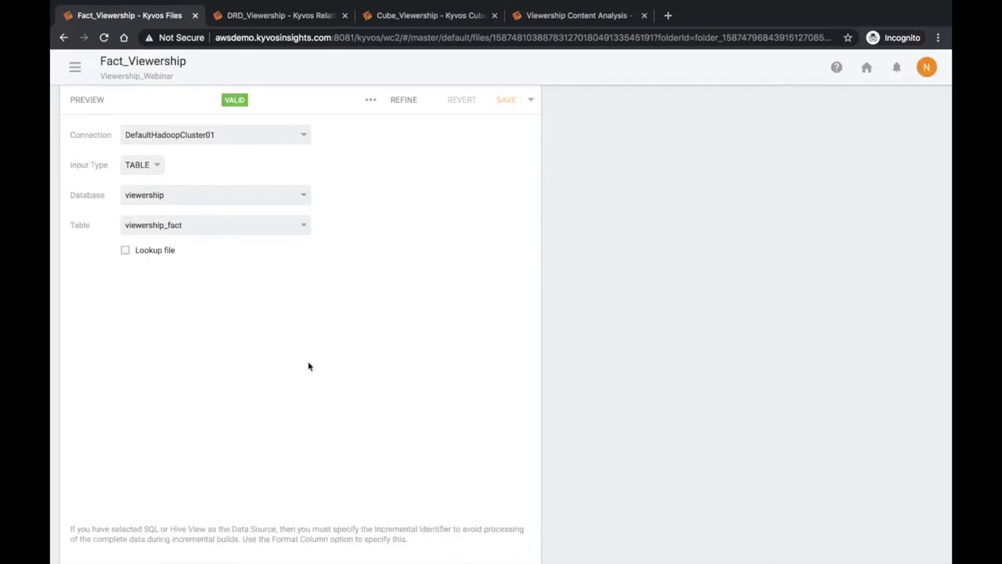
{"action": "left_click", "coordinate": [74, 70]}
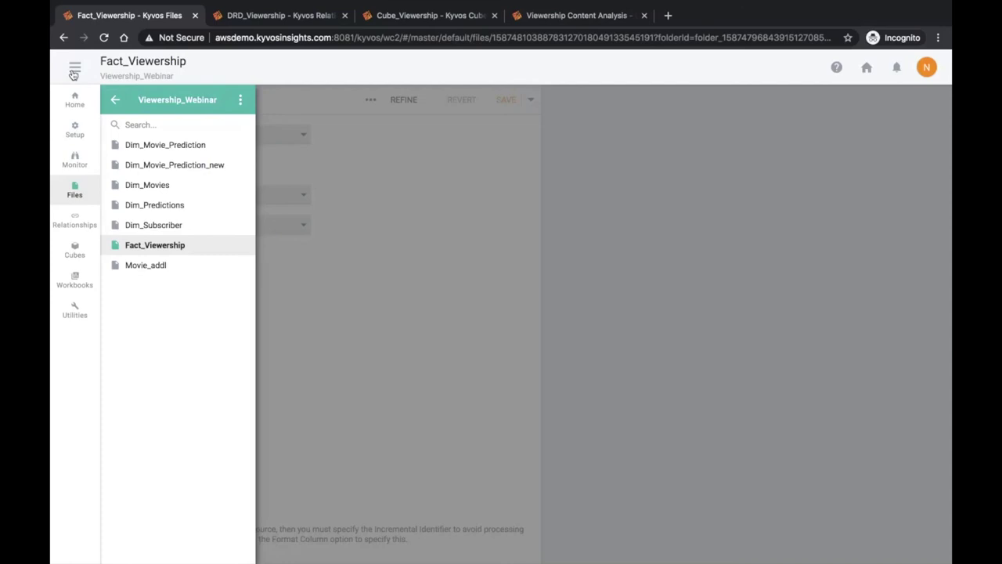
{"action": "left_click", "coordinate": [266, 17]}
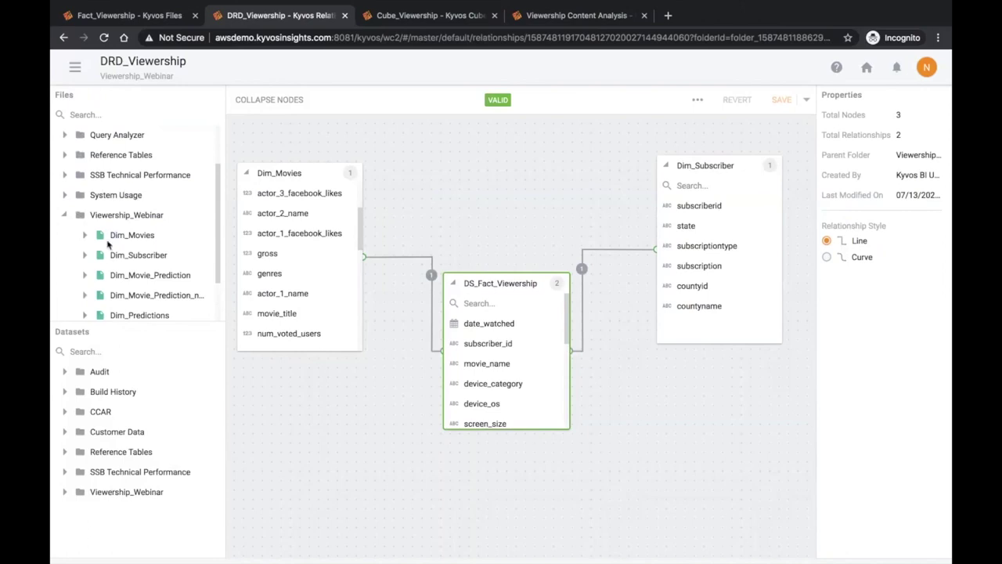
{"action": "left_click", "coordinate": [479, 285]}
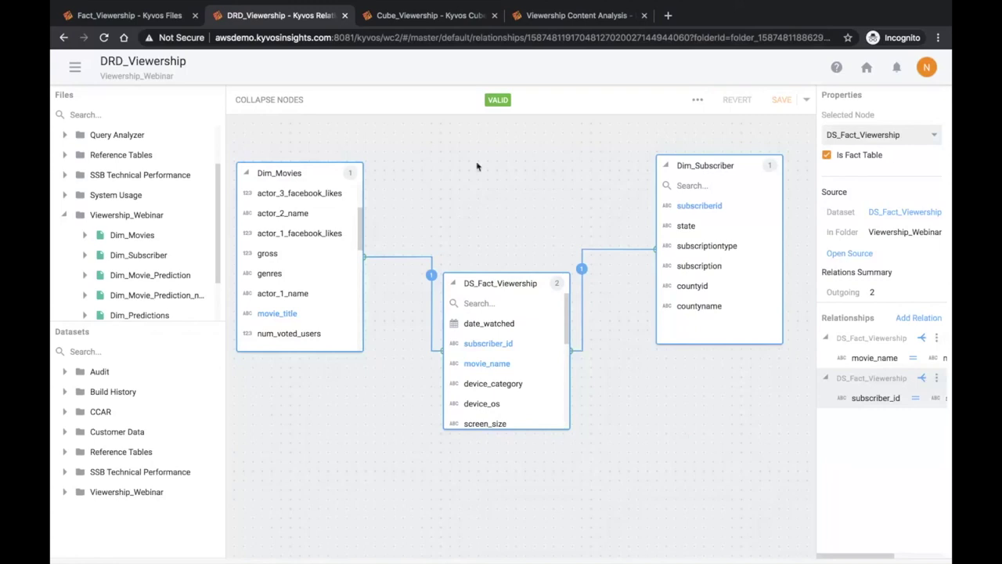
Examine the Viewership and Subscriber Location dimensions and the MeasureGroup contents in the Cube_Viewership design
{"action": "left_click", "coordinate": [402, 18]}
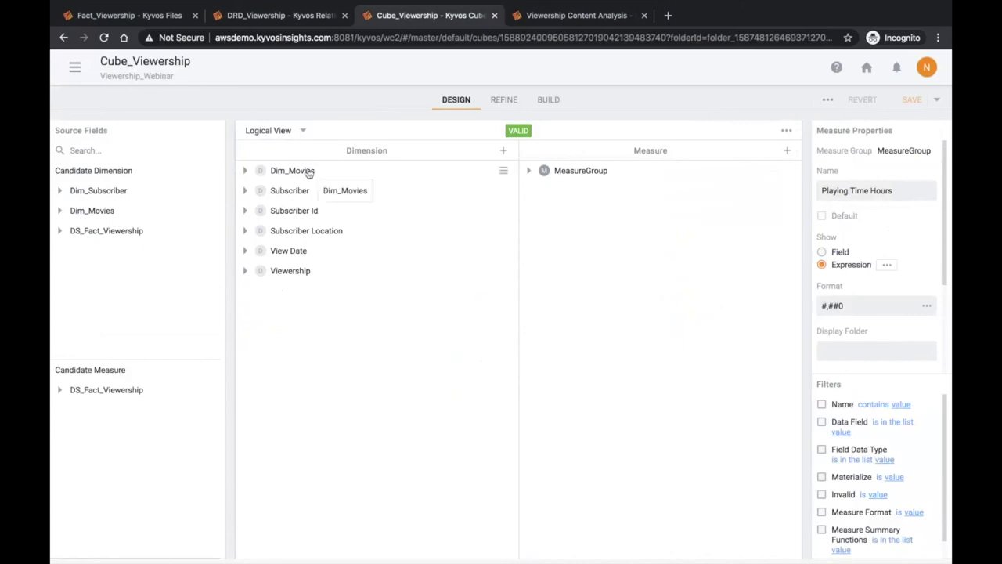
{"action": "left_click", "coordinate": [245, 270]}
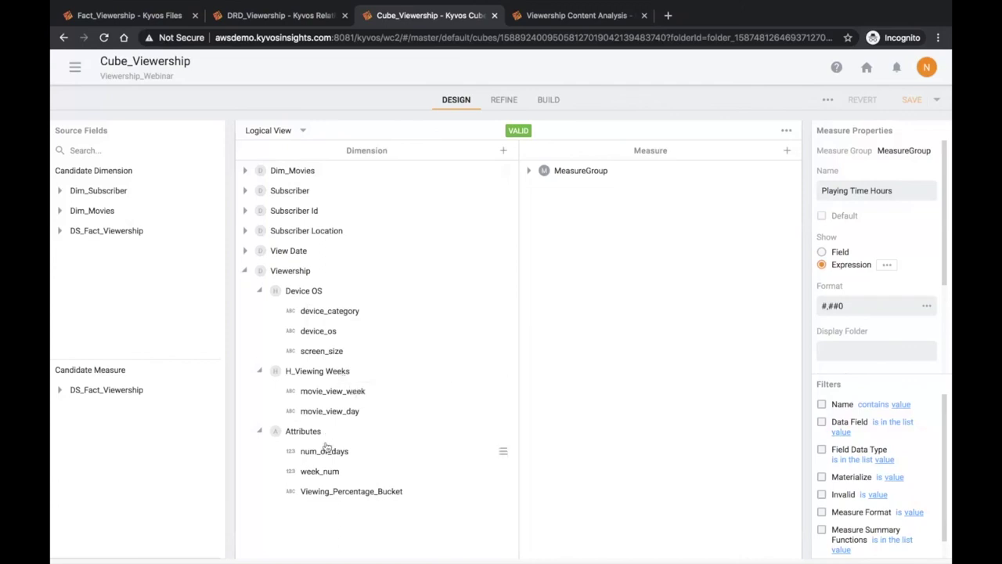
{"action": "left_click", "coordinate": [245, 231]}
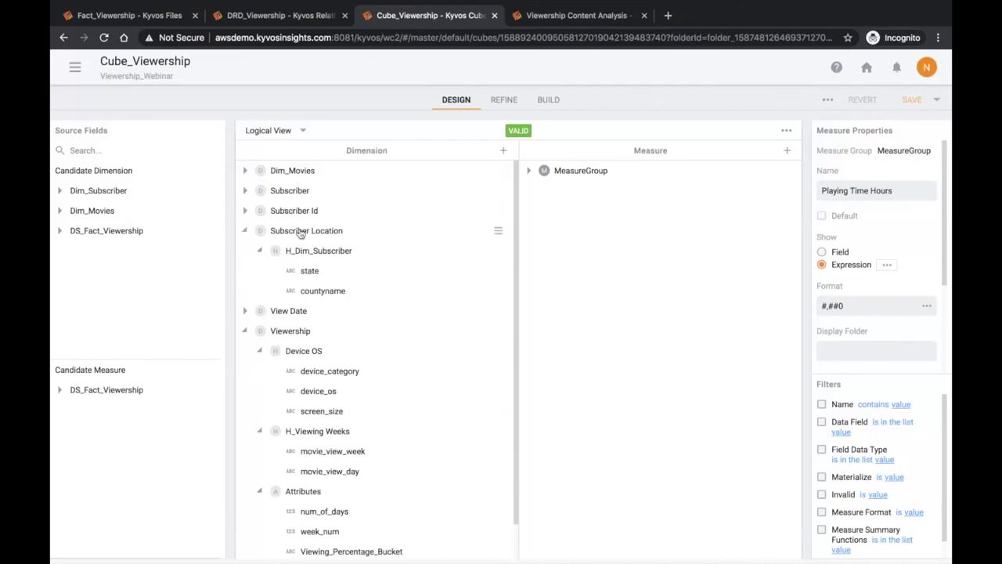
{"action": "left_click_drag", "start_coordinate": [300, 233], "coordinate": [529, 171]}
{"action": "left_click", "coordinate": [529, 171]}
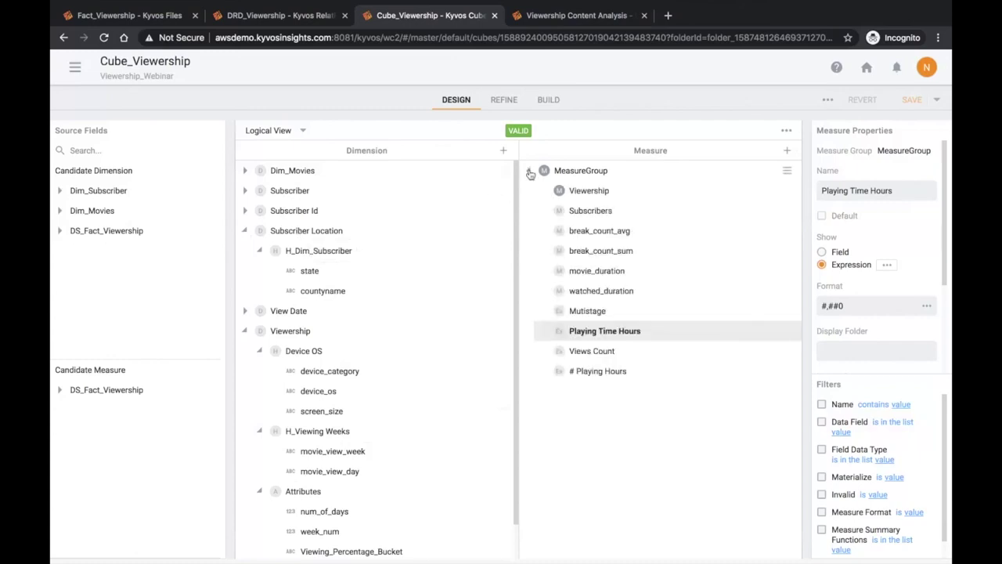
Inspect the Viewership measure's aggregation function options and the Playing Time Hours calculated expression, leaving both unmodified
{"action": "left_click", "coordinate": [587, 191]}
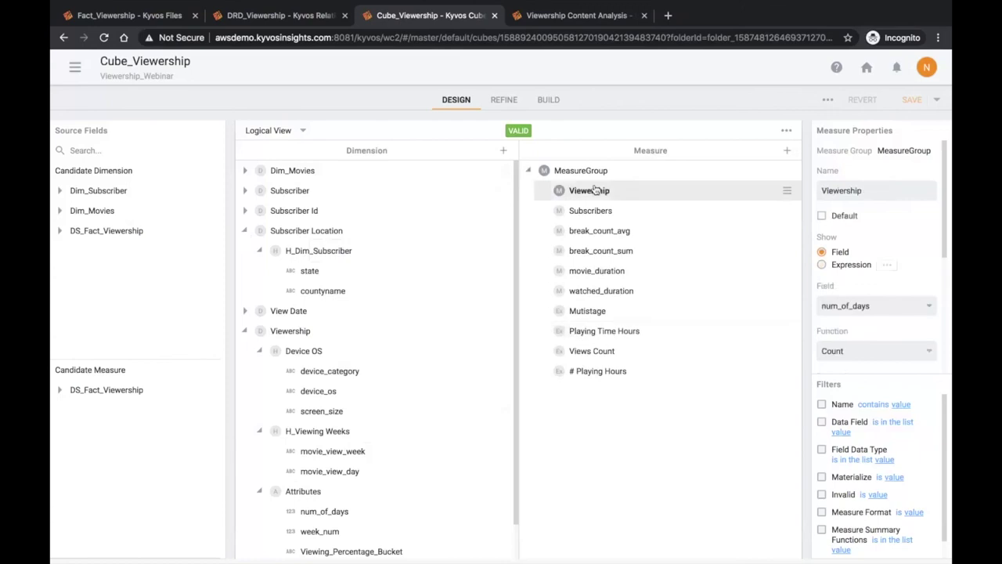
{"action": "scroll", "coordinate": [887, 306], "scroll_direction": "down", "scroll_amount": 2}
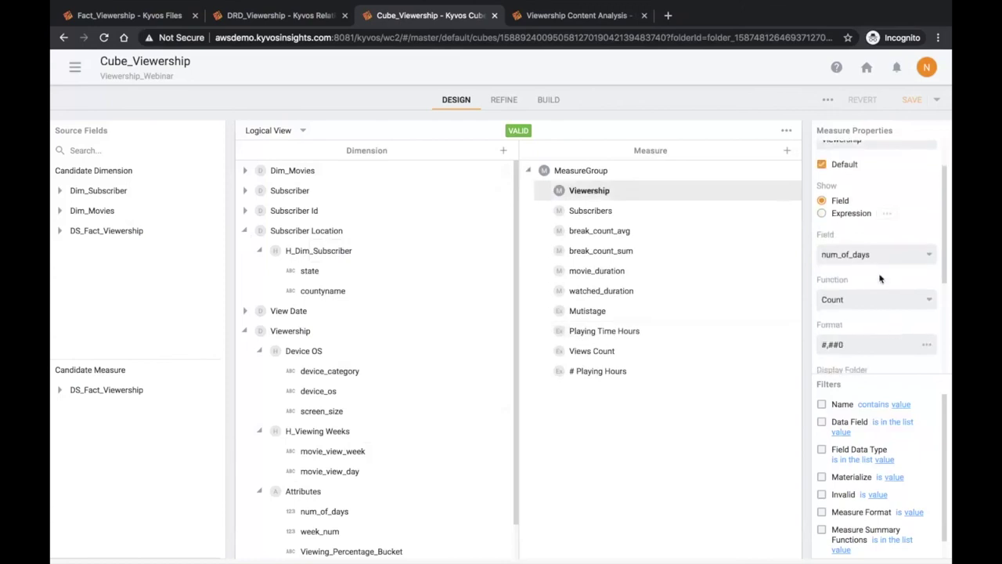
{"action": "left_click", "coordinate": [929, 302]}
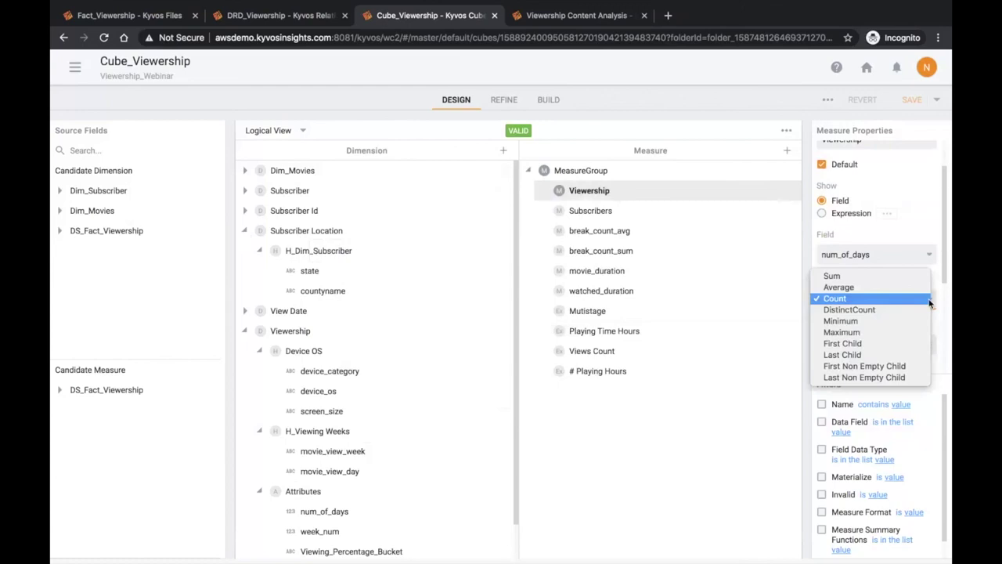
{"action": "left_click", "coordinate": [741, 436]}
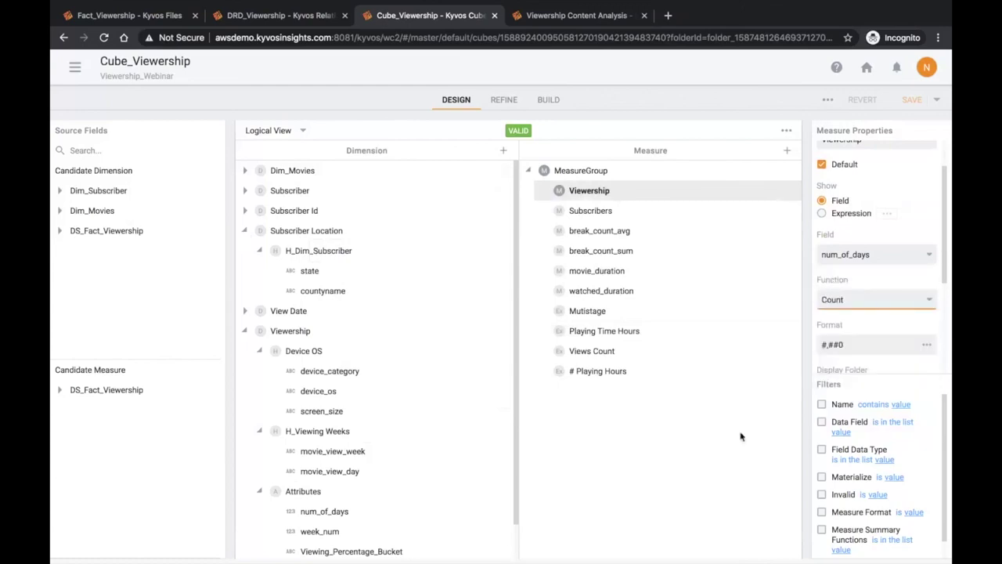
{"action": "left_click", "coordinate": [604, 332]}
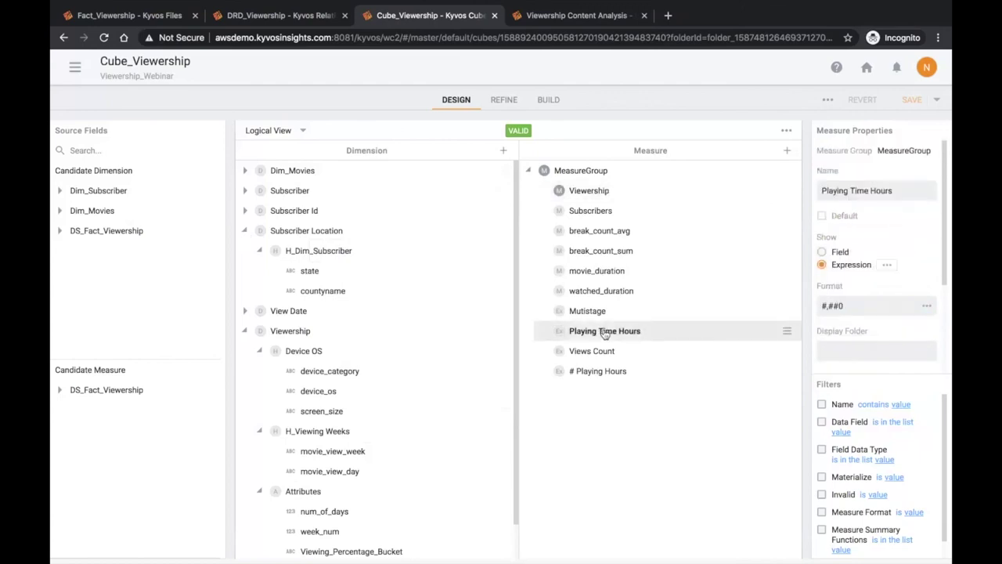
{"action": "left_click", "coordinate": [886, 265]}
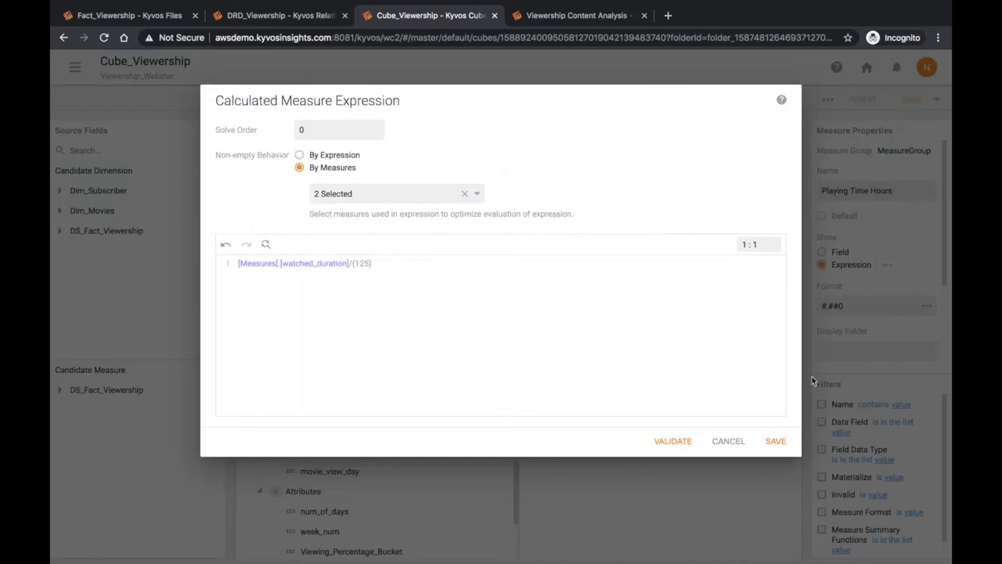
{"action": "left_click", "coordinate": [728, 440]}
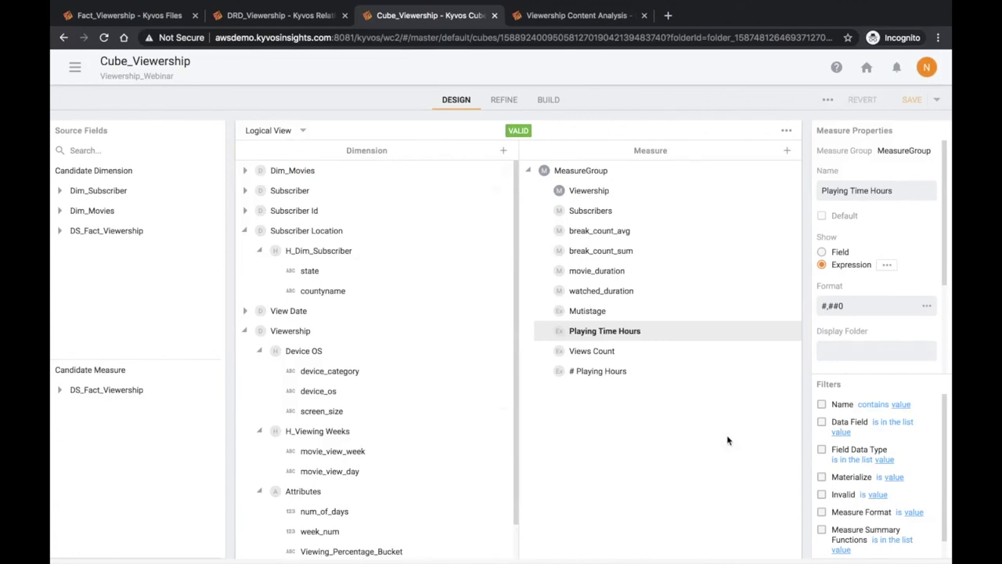
Filter the Viewership Content Analysis dashboard to the year 2015
{"action": "left_click", "coordinate": [562, 17]}
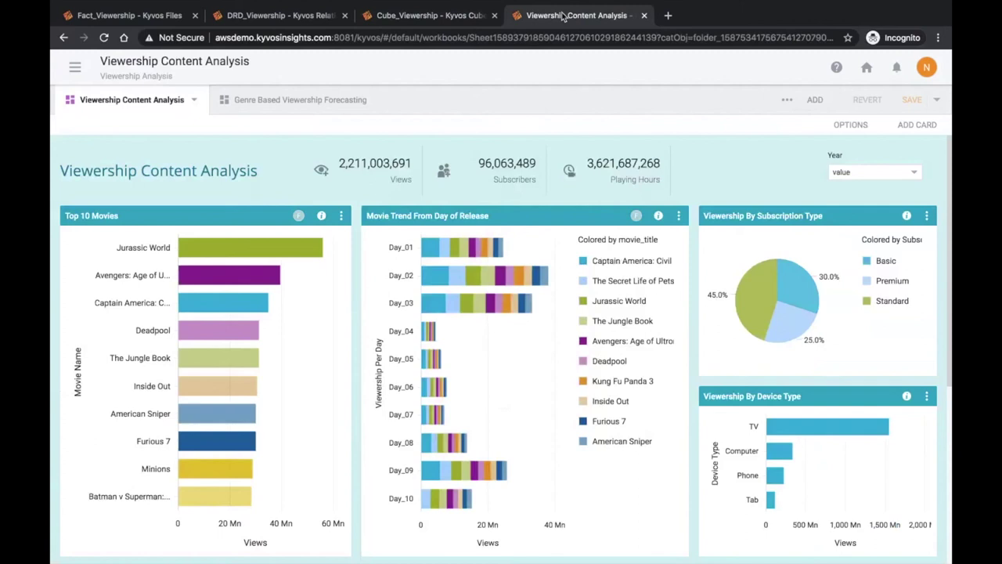
{"action": "mouse_move", "coordinate": [252, 161]}
{"action": "left_click", "coordinate": [874, 179]}
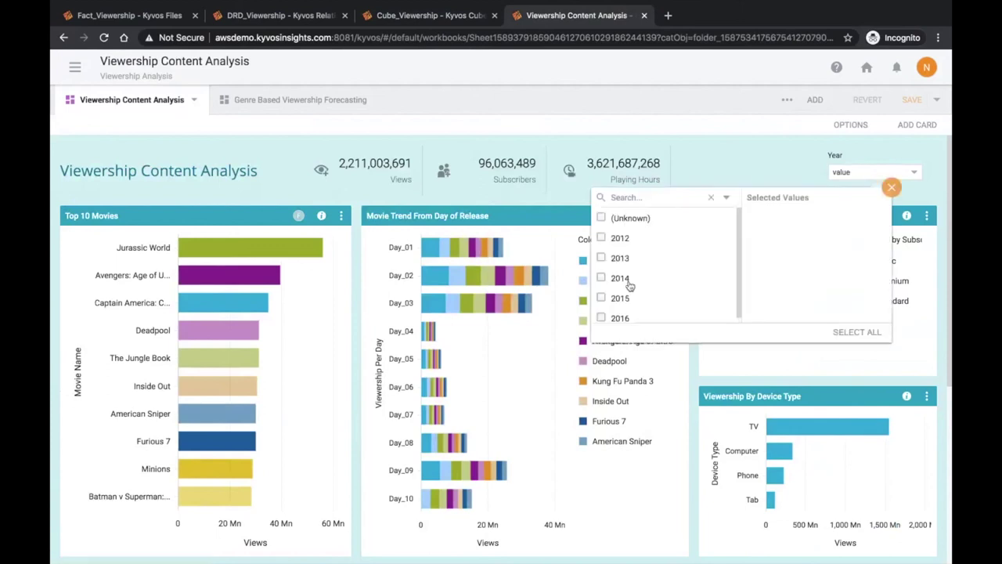
{"action": "left_click", "coordinate": [601, 299]}
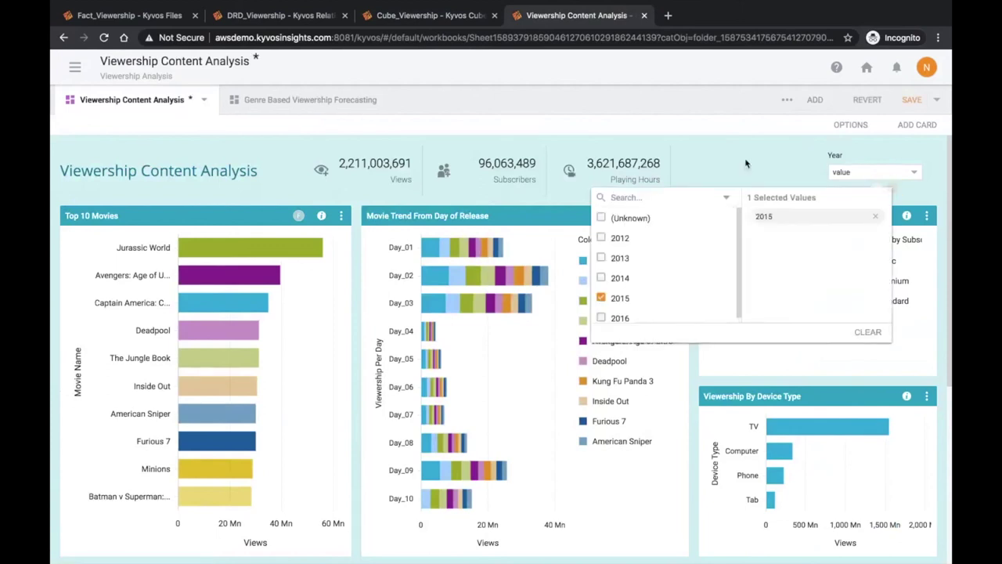
{"action": "left_click", "coordinate": [745, 163]}
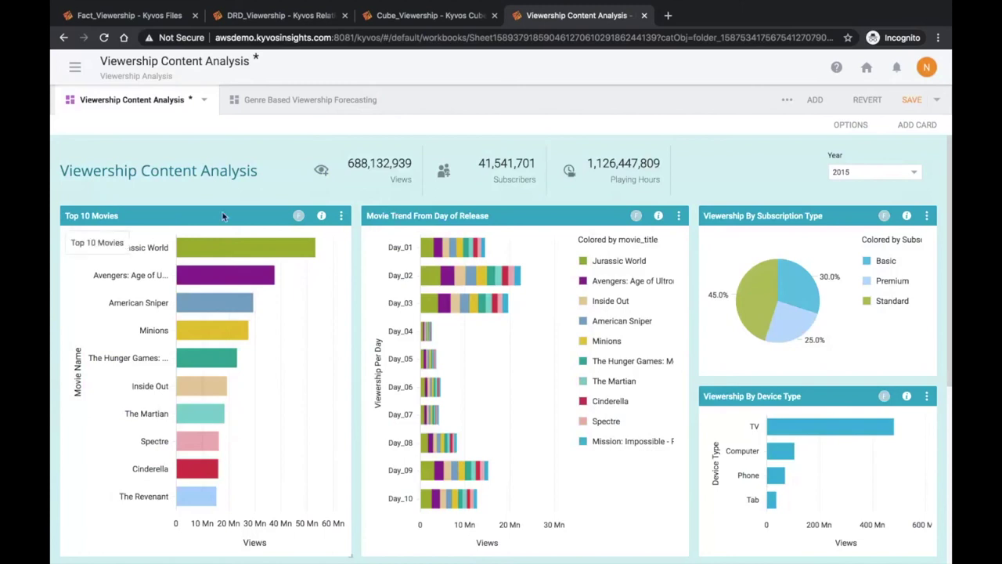
Filter the dashboard to Jurassic World from the Top 10 Movies chart
{"action": "mouse_move", "coordinate": [201, 252]}
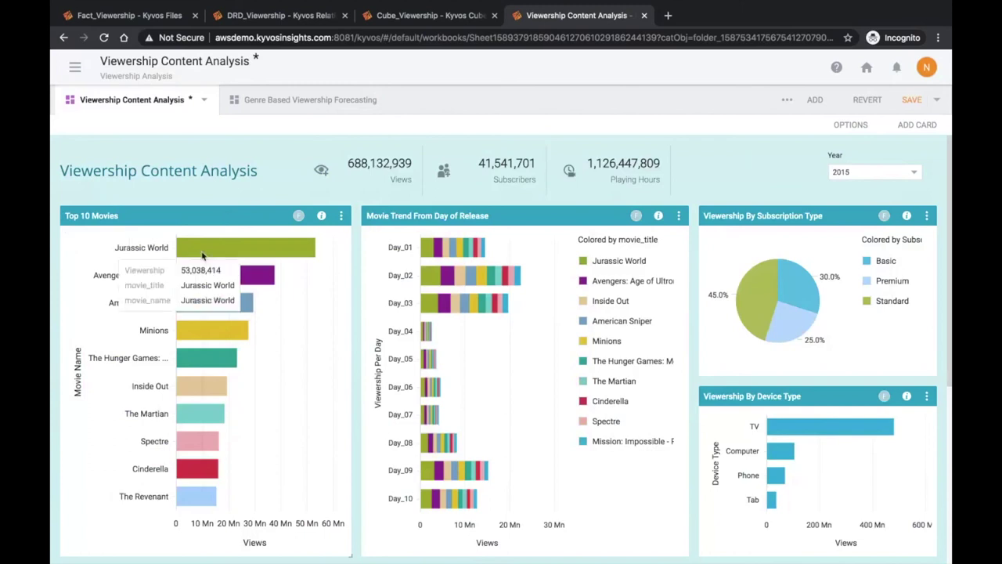
{"action": "left_click", "coordinate": [249, 255]}
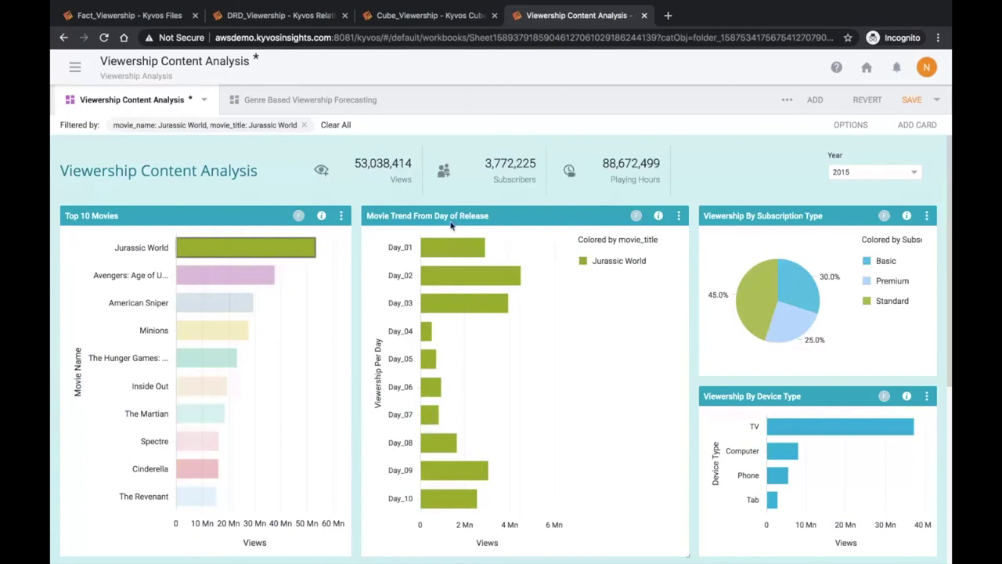
{"action": "mouse_move", "coordinate": [495, 283]}
{"action": "mouse_move", "coordinate": [755, 310]}
Drill down into Texas on the Viewership By State map to show its counties
{"action": "scroll", "coordinate": [693, 436], "scroll_direction": "down", "scroll_amount": 3}
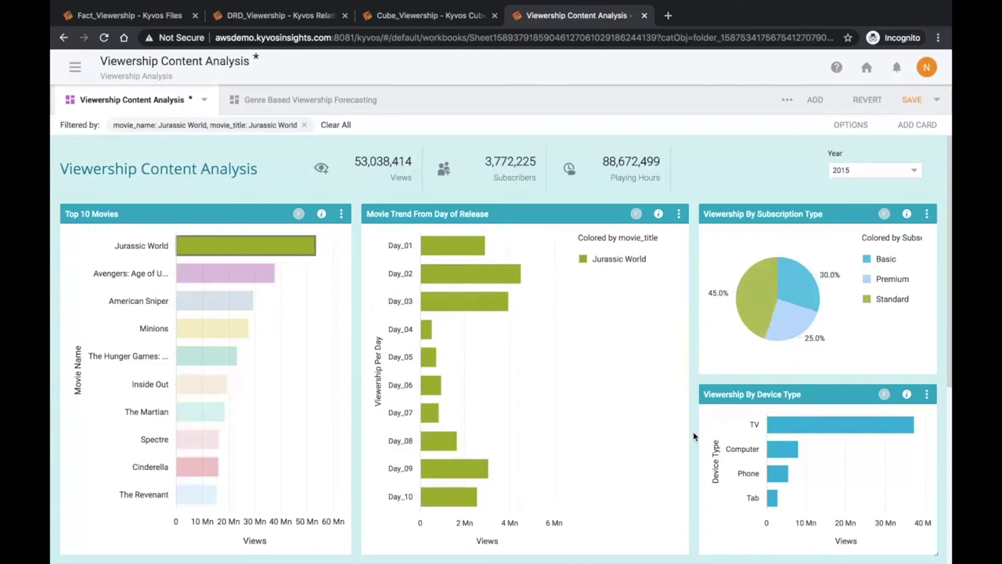
{"action": "scroll", "coordinate": [693, 436], "scroll_direction": "down", "scroll_amount": 2}
{"action": "scroll", "coordinate": [694, 436], "scroll_direction": "down", "scroll_amount": 5}
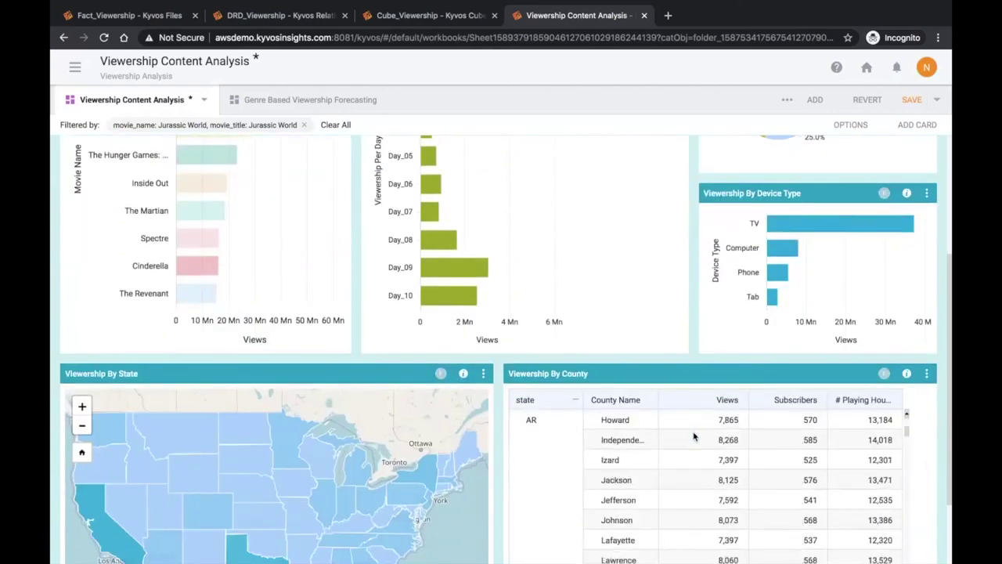
{"action": "scroll", "coordinate": [693, 436], "scroll_direction": "up", "scroll_amount": 3}
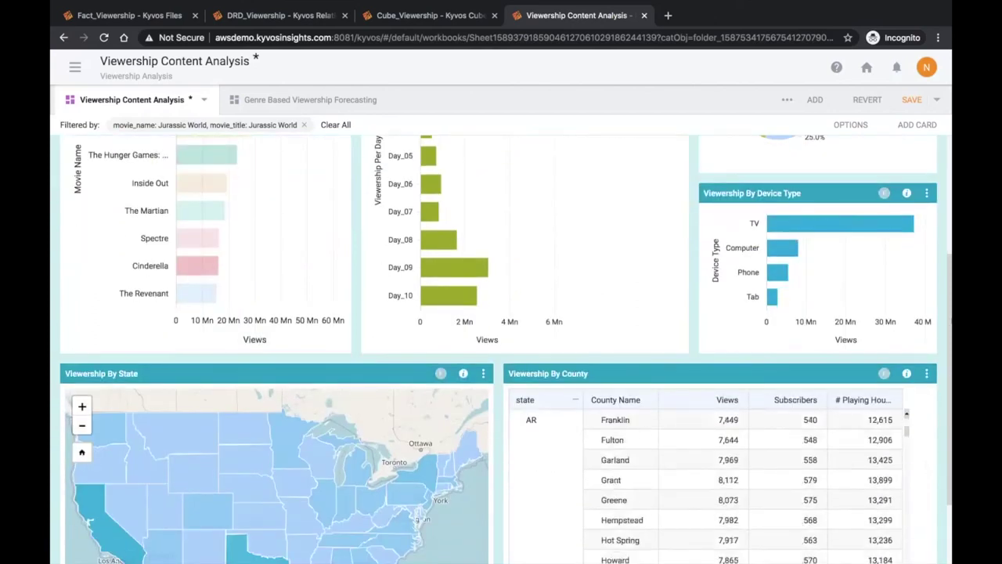
{"action": "scroll", "coordinate": [506, 350], "scroll_direction": "down", "scroll_amount": 2}
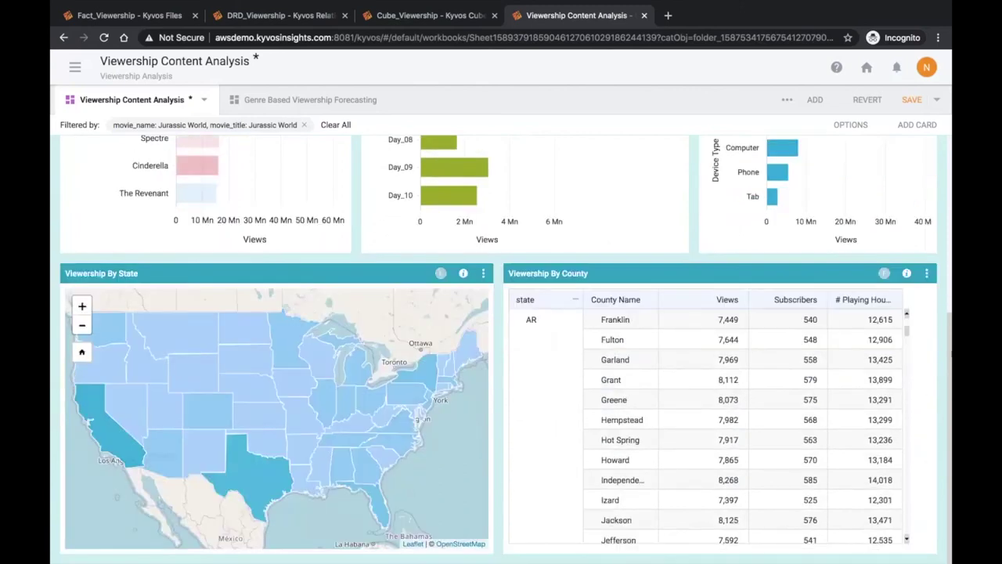
{"action": "mouse_move", "coordinate": [104, 440]}
{"action": "mouse_move", "coordinate": [260, 483]}
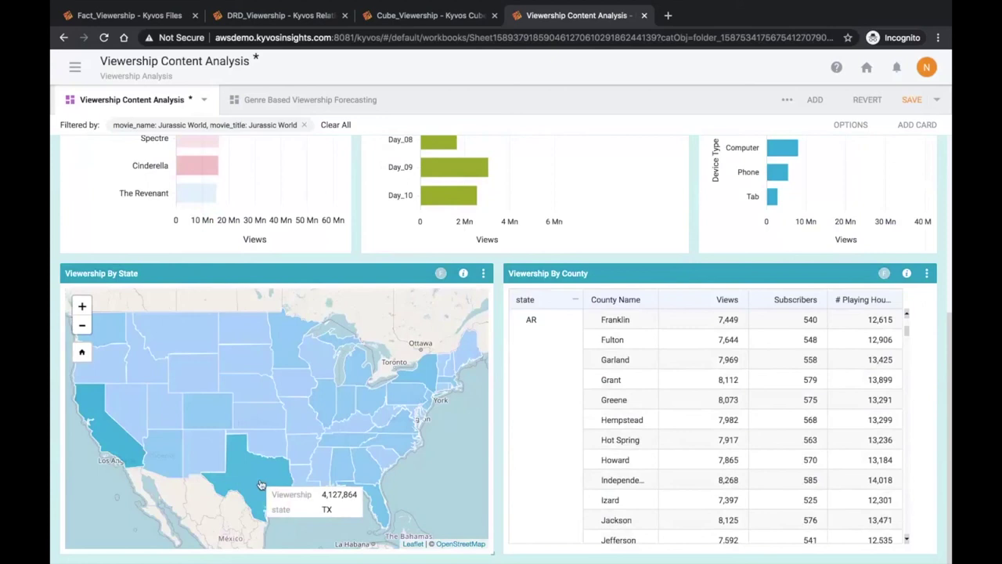
{"action": "left_click", "coordinate": [261, 484]}
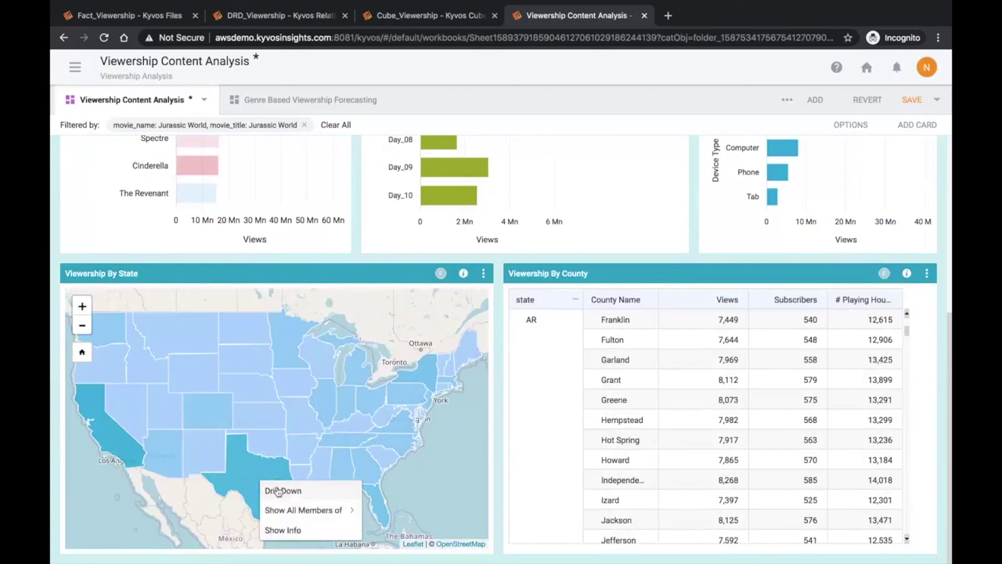
{"action": "left_click", "coordinate": [279, 490]}
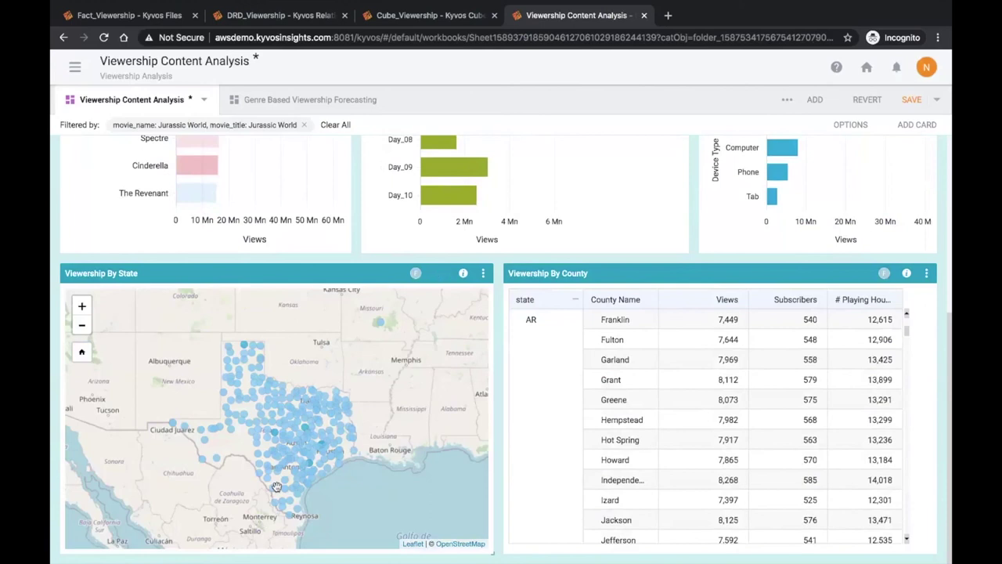
Filter the dashboard to McCulloch county on the Texas map and open the Genre Based Viewership Forecasting sheet
{"action": "mouse_move", "coordinate": [284, 488]}
{"action": "mouse_move", "coordinate": [270, 452]}
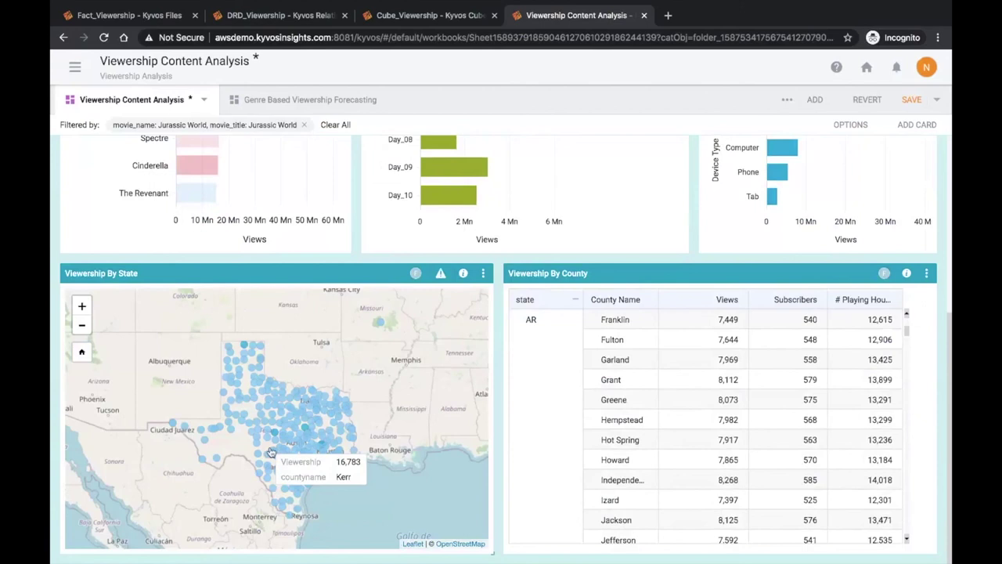
{"action": "mouse_move", "coordinate": [275, 435]}
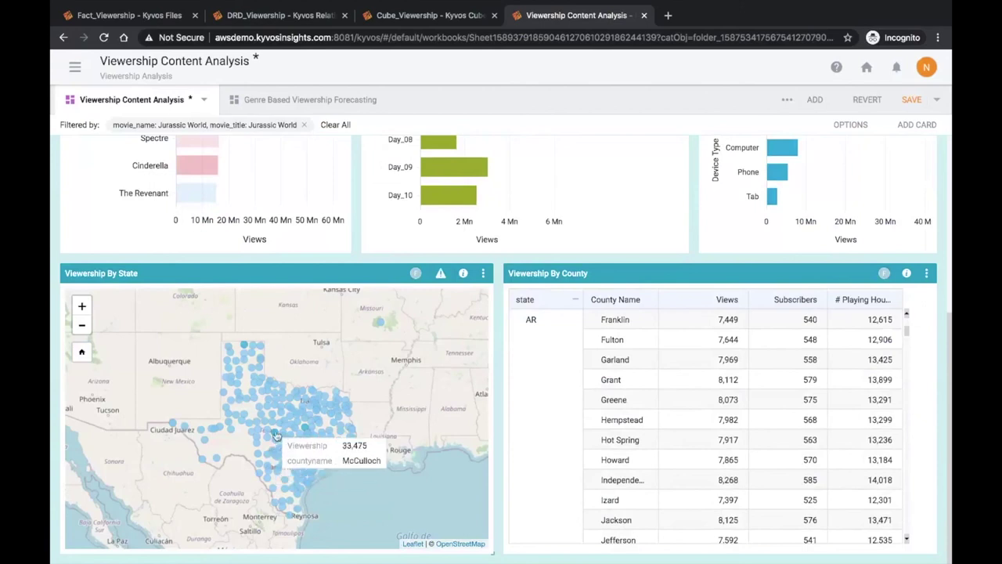
{"action": "left_click", "coordinate": [275, 436]}
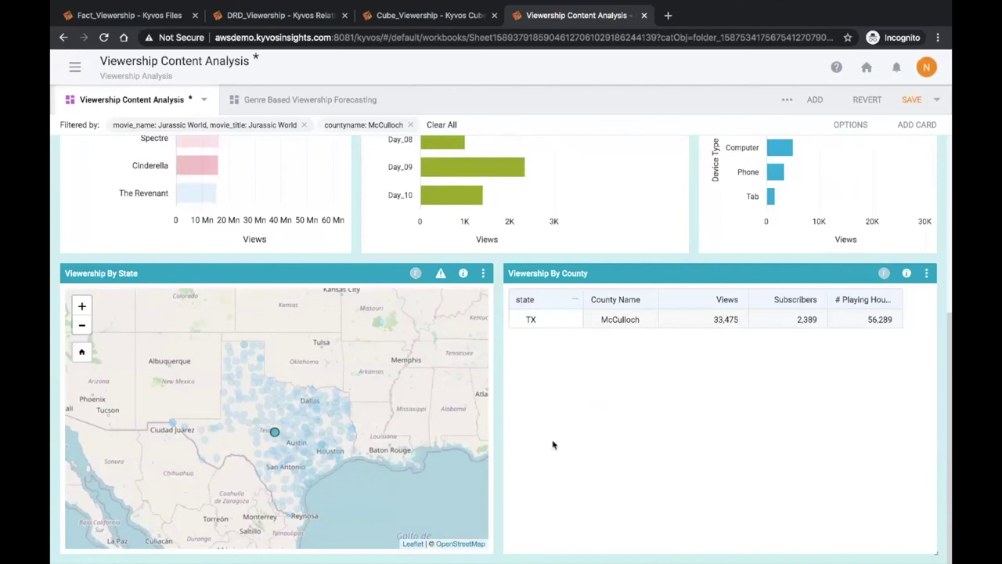
{"action": "scroll", "coordinate": [552, 445], "scroll_direction": "up", "scroll_amount": 5}
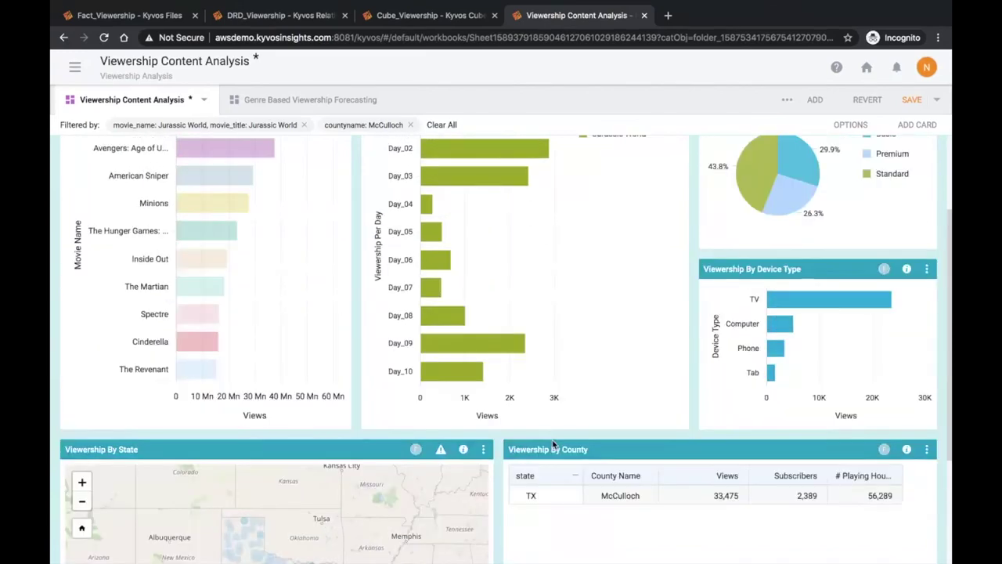
{"action": "scroll", "coordinate": [552, 444], "scroll_direction": "up", "scroll_amount": 2}
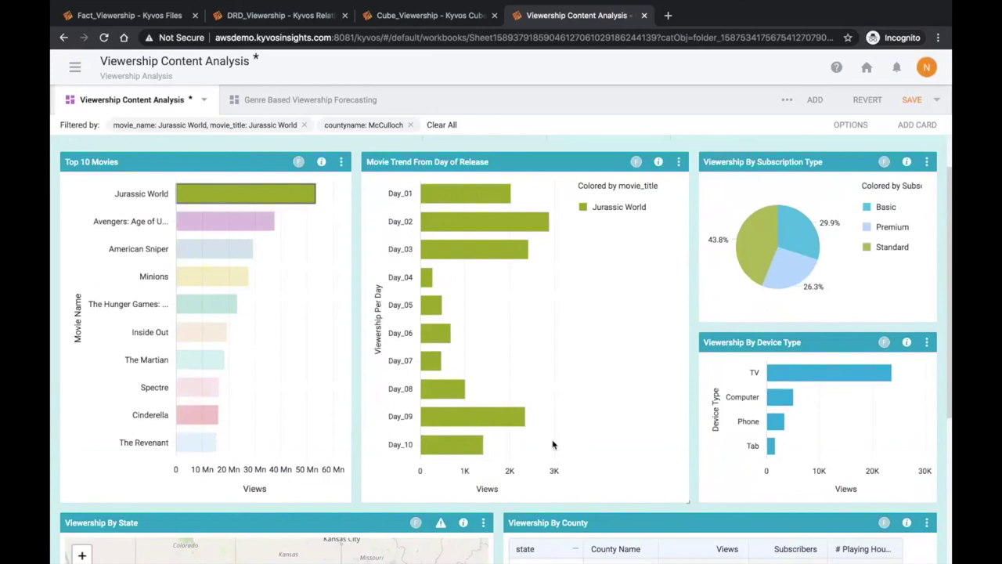
{"action": "left_click", "coordinate": [272, 108]}
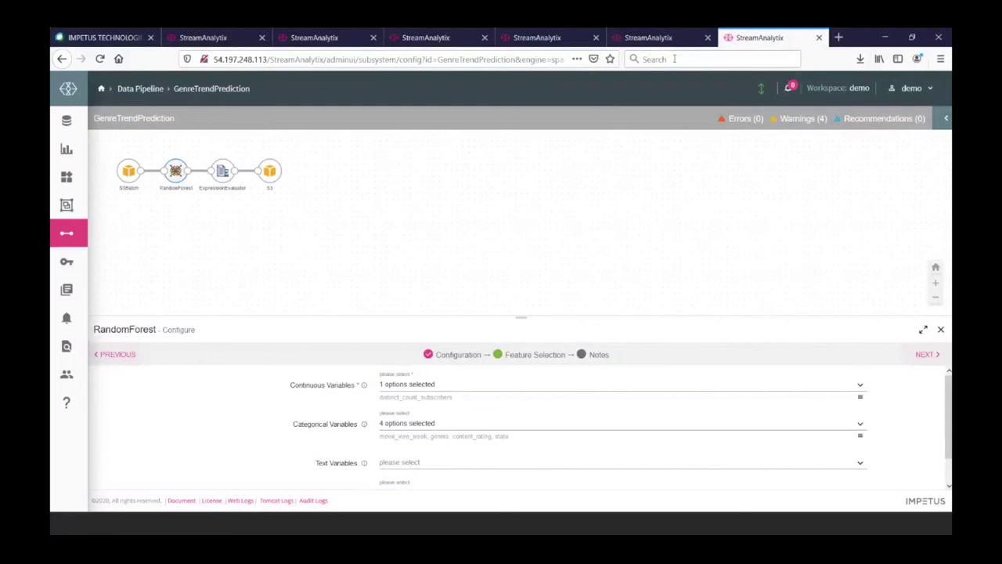
In StreamAnalytix, examine the JDBC source's schema type, Kyvos connection and query in GenreTrendTrainingFromKyvos, then close its configuration
{"action": "left_click", "coordinate": [649, 37]}
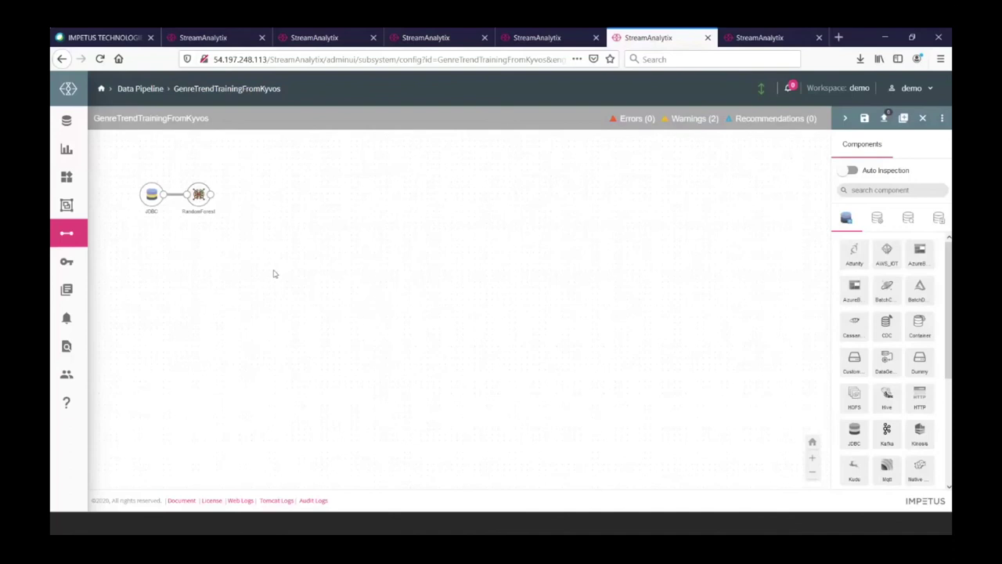
{"action": "right_click", "coordinate": [151, 194]}
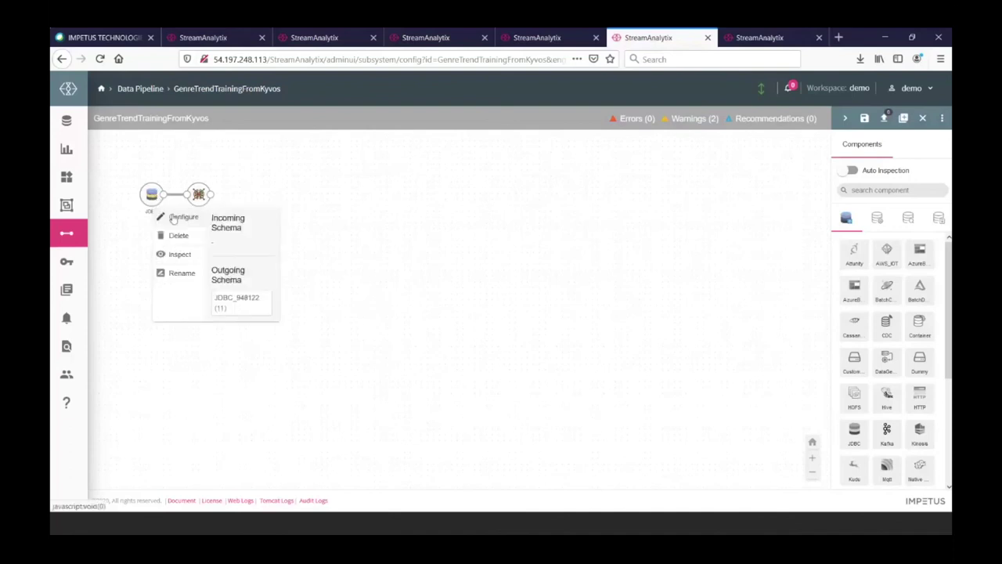
{"action": "left_click", "coordinate": [179, 215]}
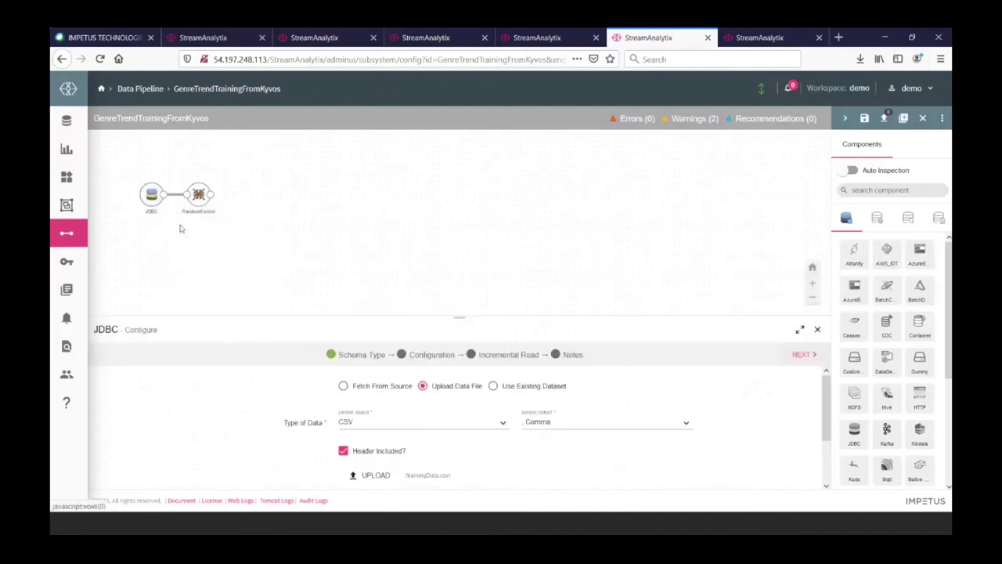
{"action": "left_click", "coordinate": [799, 355]}
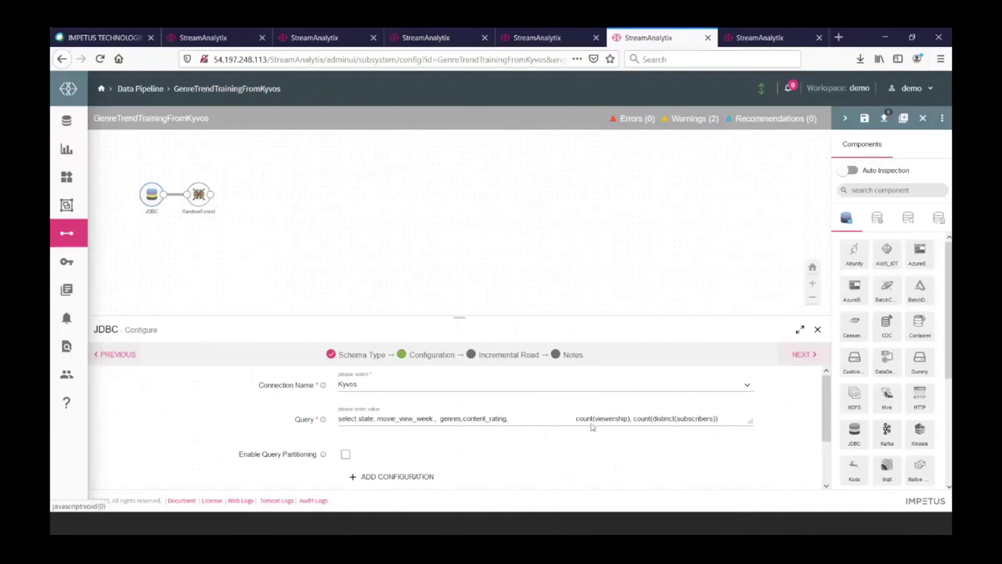
{"action": "left_click", "coordinate": [814, 357]}
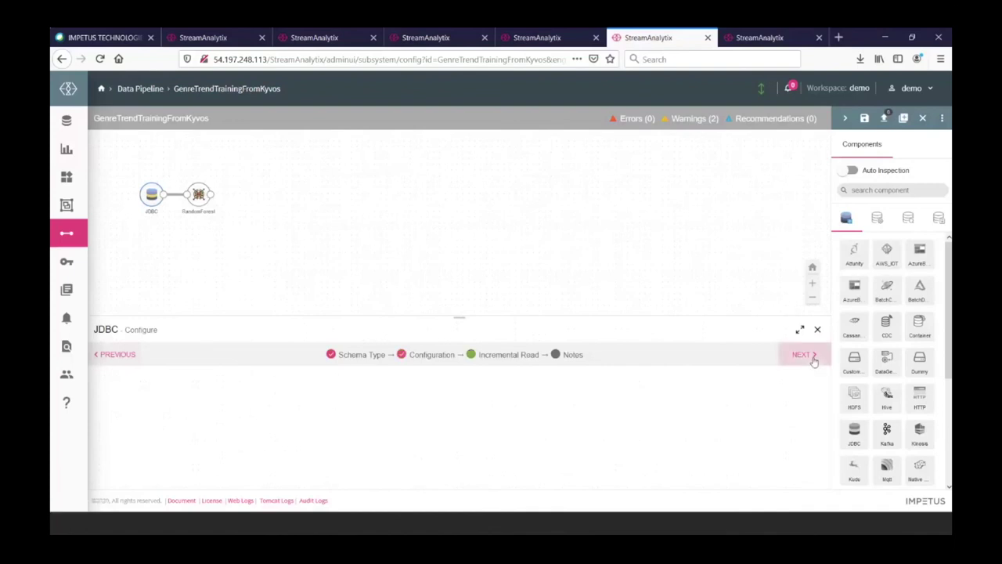
{"action": "left_click", "coordinate": [814, 359]}
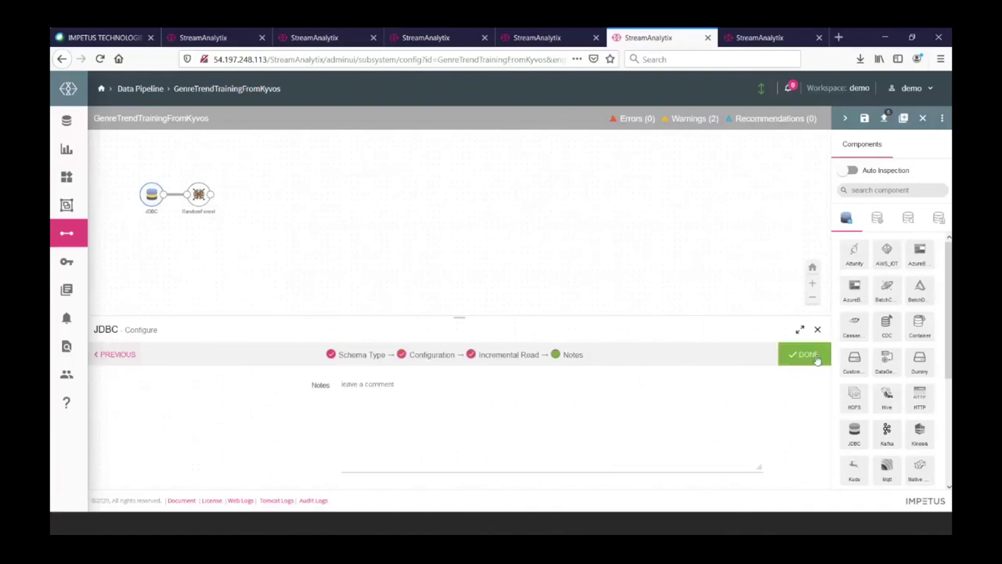
{"action": "left_click", "coordinate": [817, 332]}
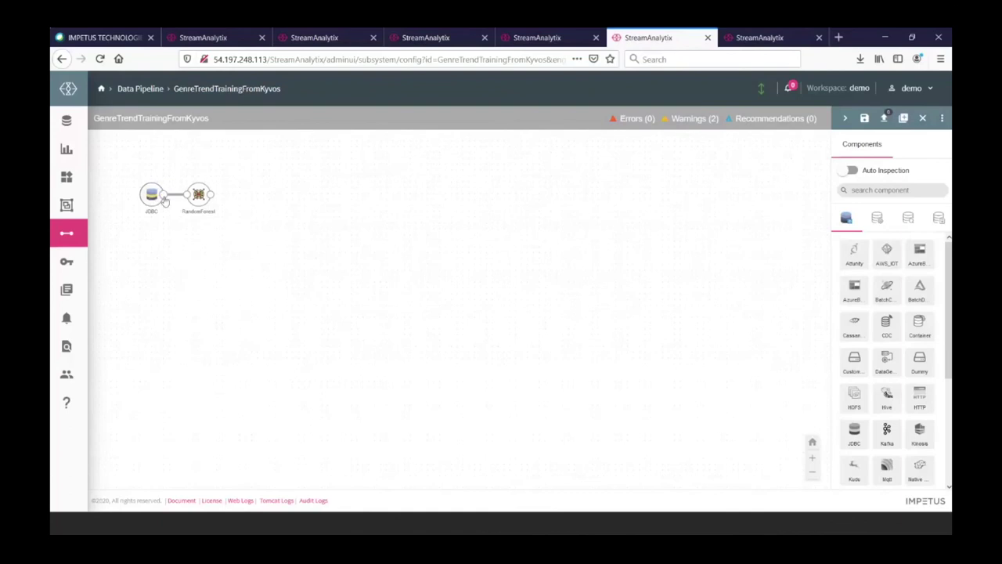
Open the RandomForest component's configuration and examine its training operation, model name and selected feature variables
{"action": "right_click", "coordinate": [198, 196]}
{"action": "left_click", "coordinate": [213, 216]}
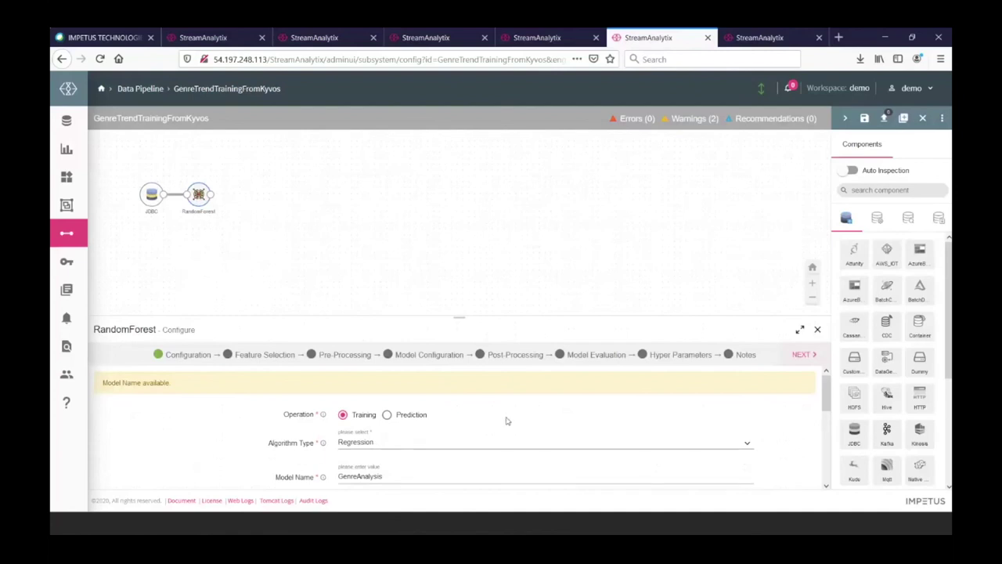
{"action": "scroll", "coordinate": [470, 418], "scroll_direction": "down", "scroll_amount": 1}
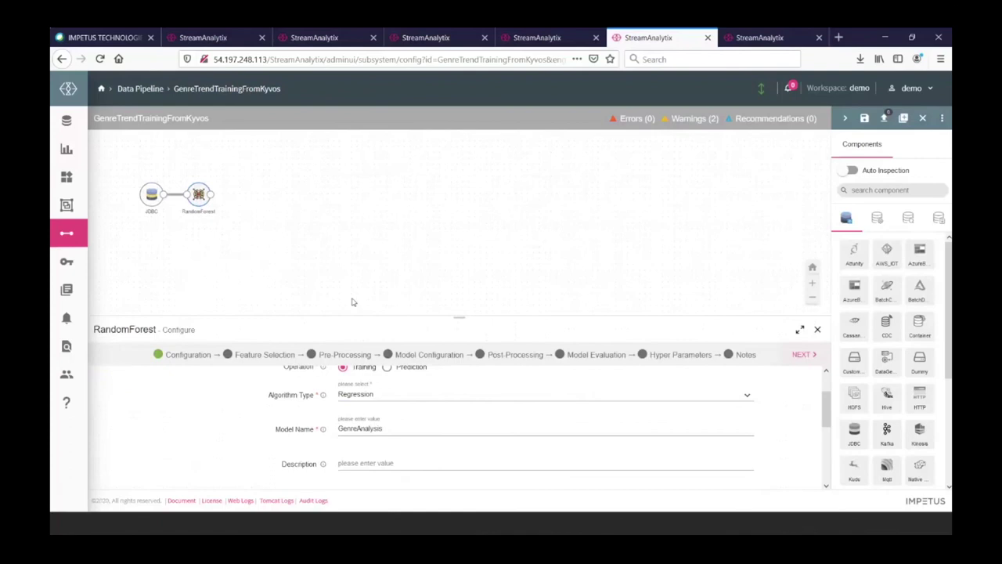
{"action": "left_click", "coordinate": [796, 356]}
{"action": "scroll", "coordinate": [560, 439], "scroll_direction": "up", "scroll_amount": 1}
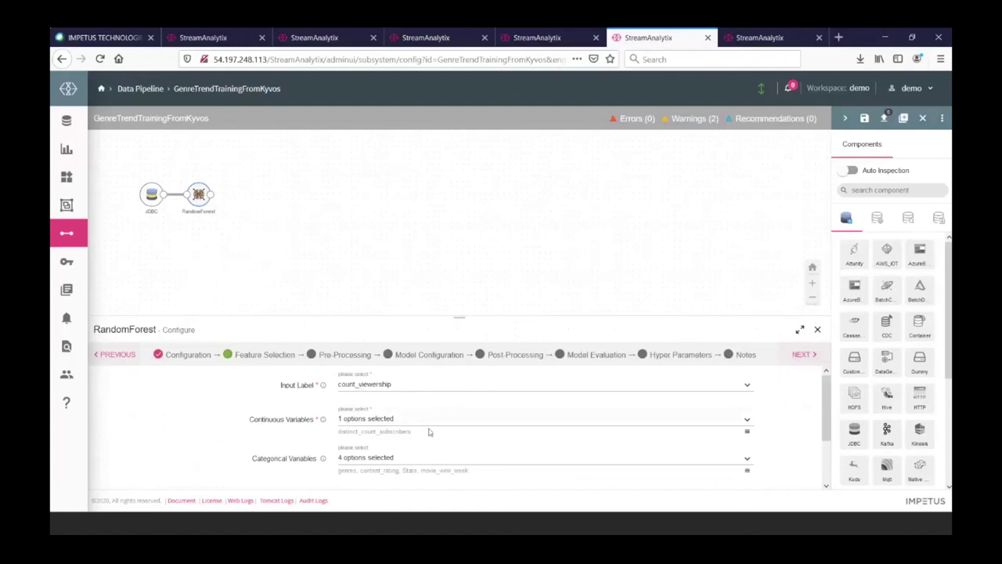
{"action": "scroll", "coordinate": [429, 431], "scroll_direction": "down", "scroll_amount": 1}
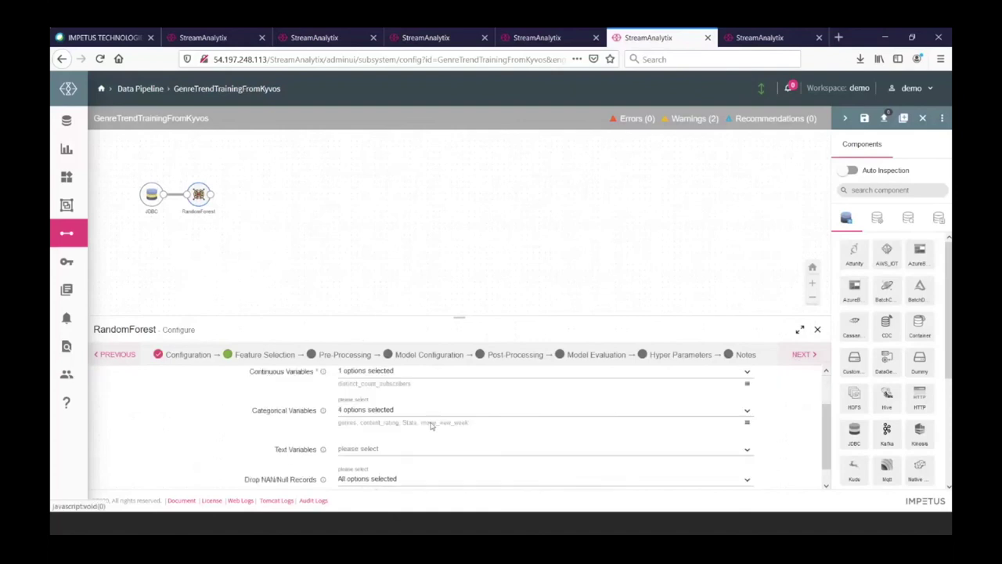
Examine the RandomForest pre-processing stages and the full list of model configuration settings
{"action": "left_click", "coordinate": [806, 358]}
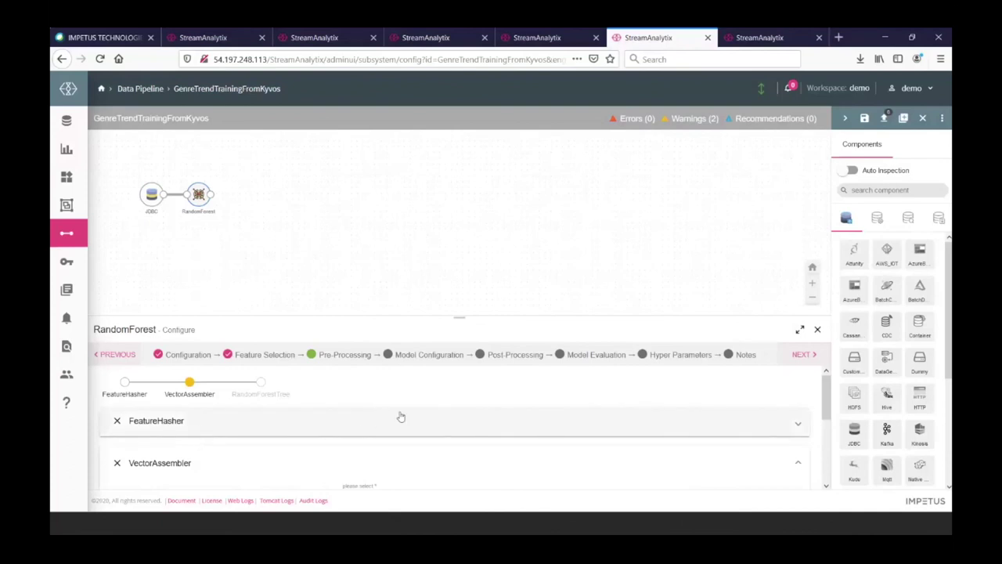
{"action": "left_click", "coordinate": [798, 355]}
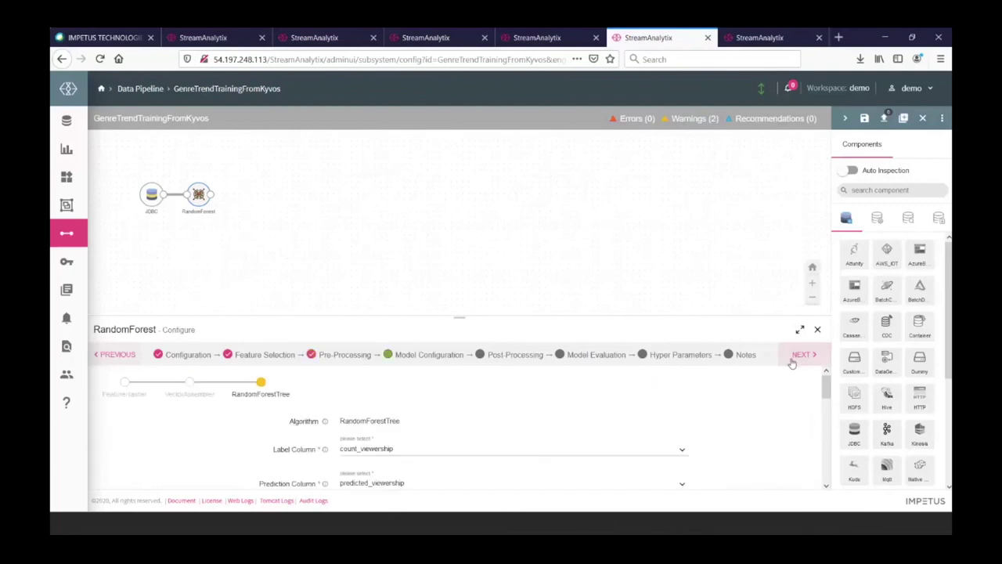
{"action": "scroll", "coordinate": [749, 391], "scroll_direction": "down", "scroll_amount": 8}
{"action": "scroll", "coordinate": [748, 390], "scroll_direction": "up", "scroll_amount": 8}
Examine the RandomForest train ratio, evaluation metric and hyperparameter tuning options, and advance to the notes stage
{"action": "left_click", "coordinate": [805, 362]}
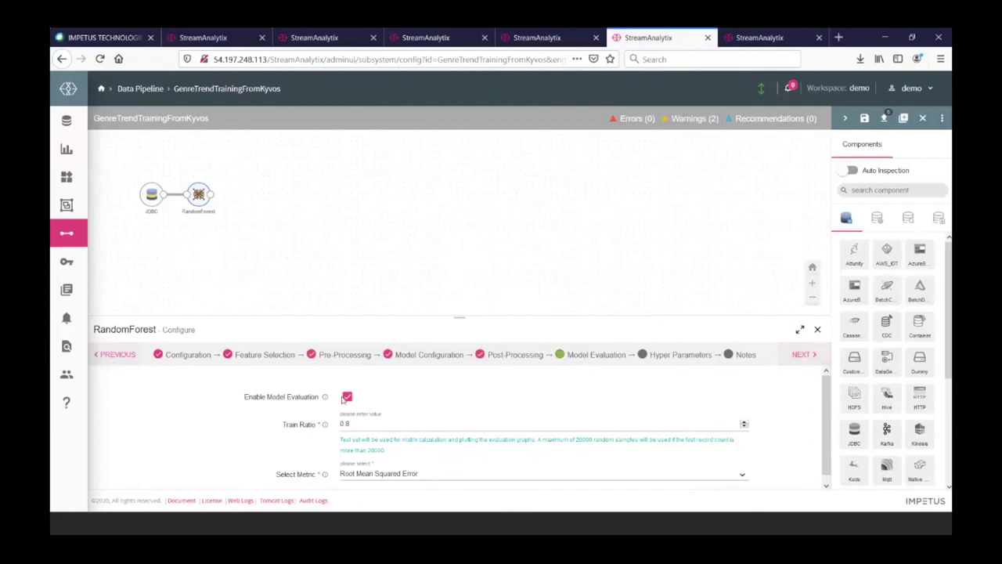
{"action": "left_click_drag", "start_coordinate": [353, 423], "coordinate": [338, 423]}
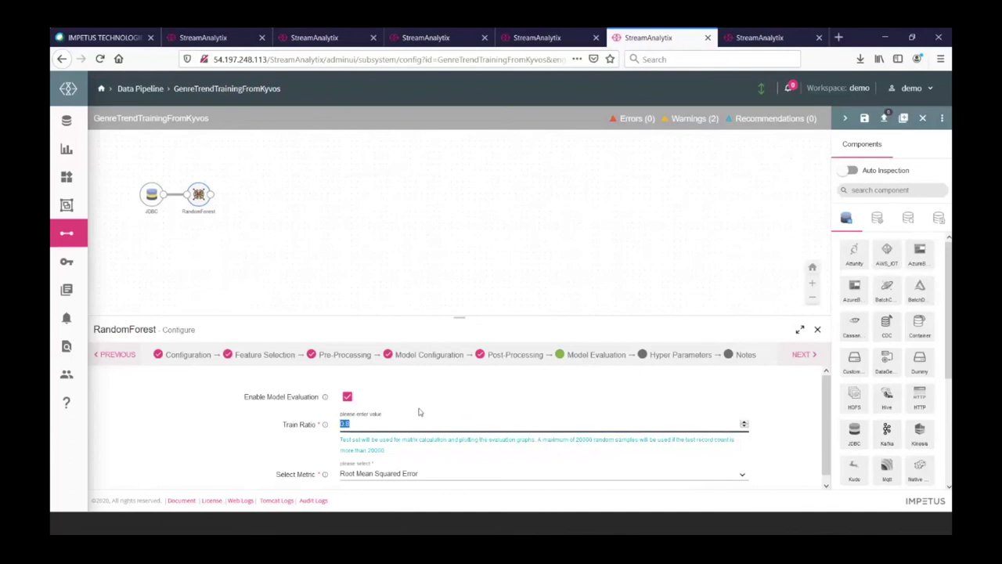
{"action": "scroll", "coordinate": [413, 470], "scroll_direction": "down", "scroll_amount": 1}
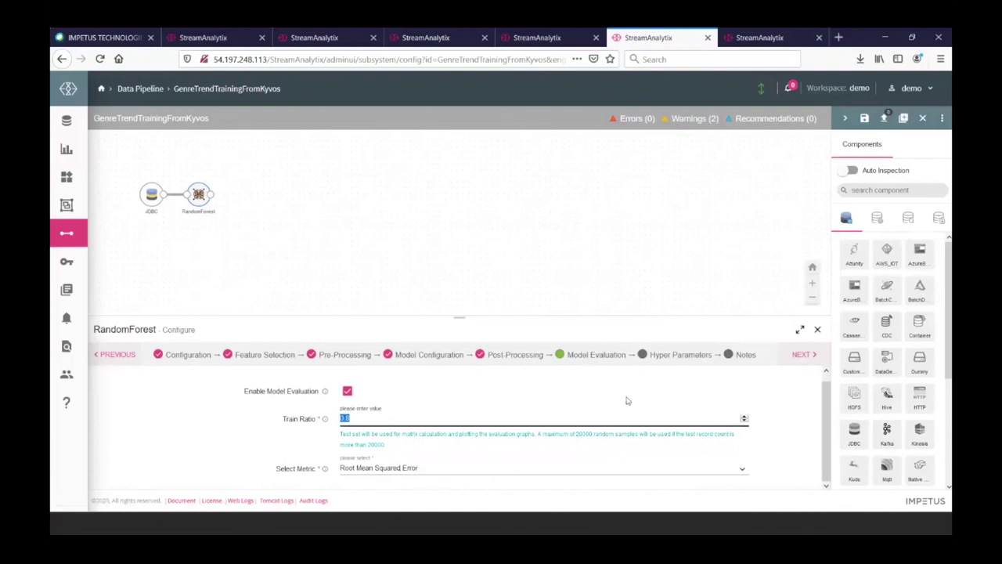
{"action": "left_click", "coordinate": [512, 445]}
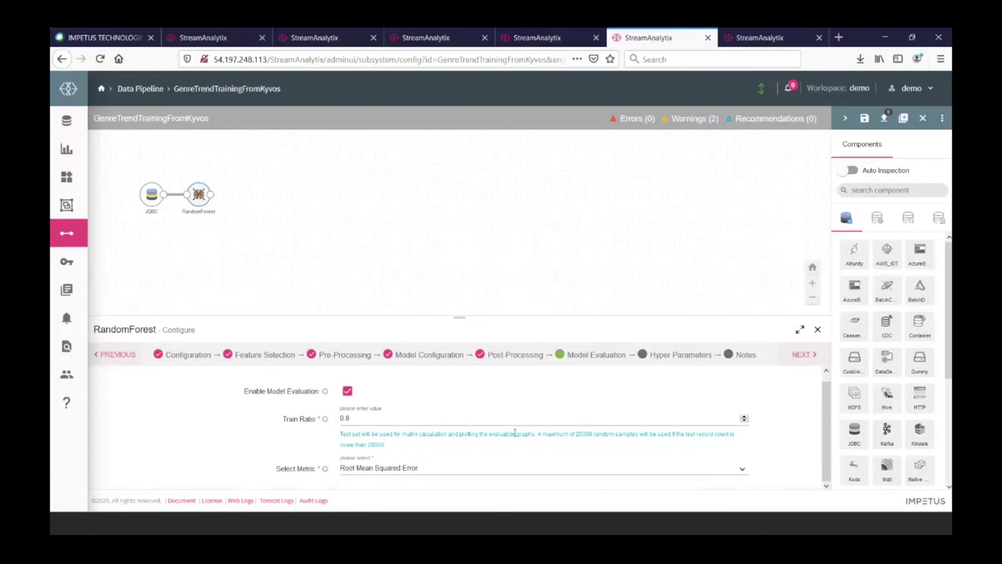
{"action": "left_click", "coordinate": [804, 355]}
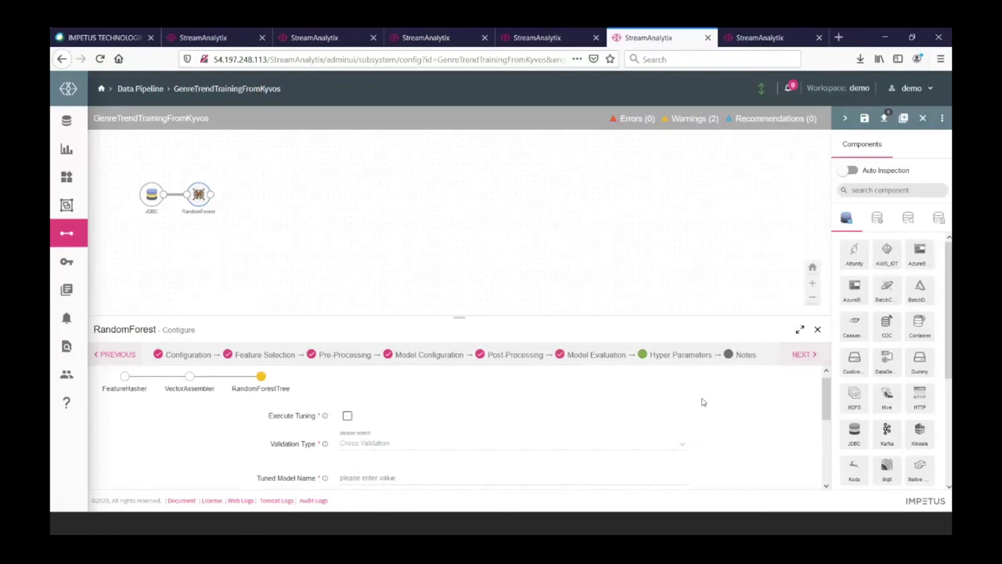
{"action": "scroll", "coordinate": [693, 394], "scroll_direction": "down", "scroll_amount": 2}
{"action": "scroll", "coordinate": [690, 394], "scroll_direction": "up", "scroll_amount": 2}
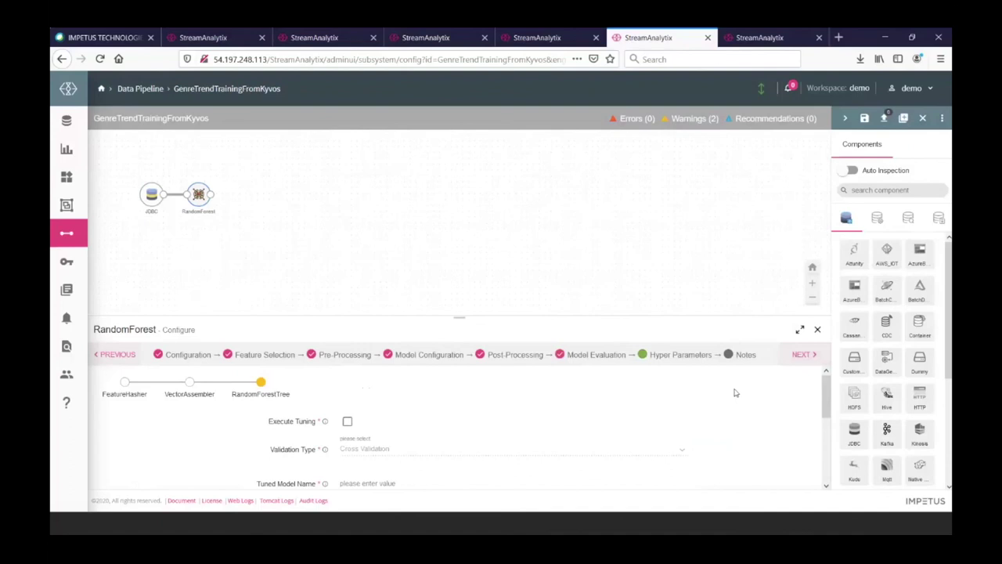
{"action": "left_click", "coordinate": [805, 359]}
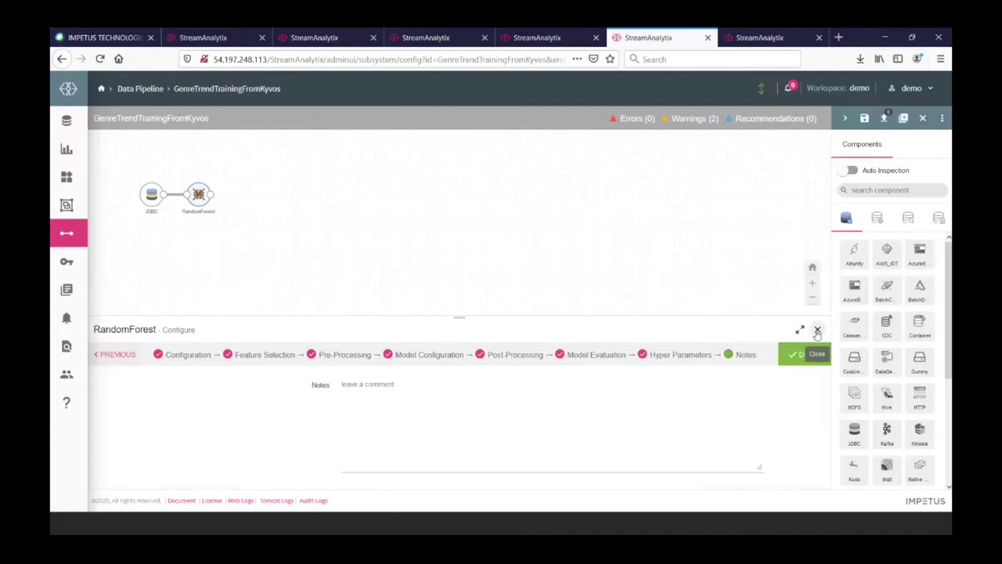
Close the training RandomForest's configuration, and examine the RandomForest prediction settings, model name and feature variables in the GenreTrendPrediction pipeline through to completion
{"action": "left_click", "coordinate": [817, 331]}
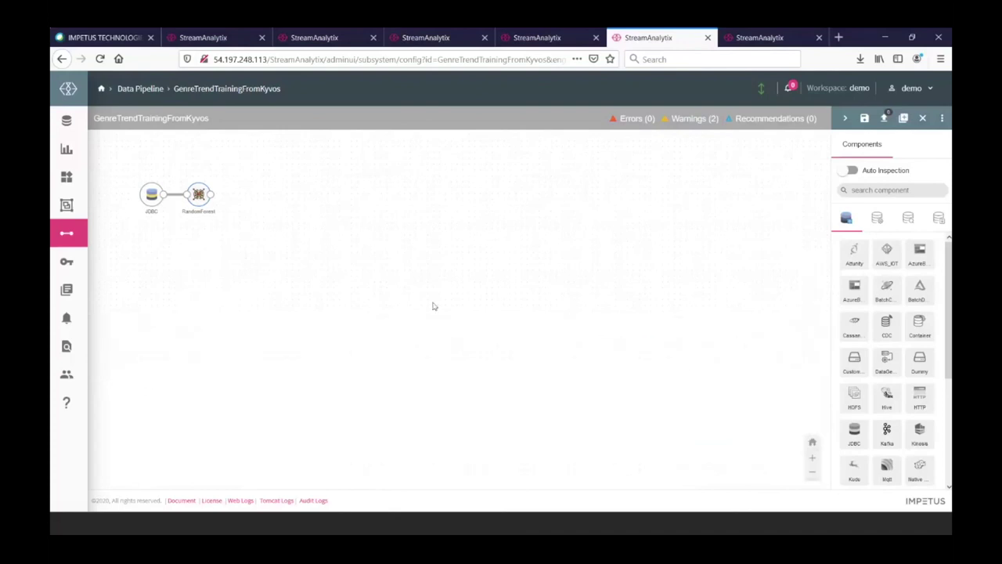
{"action": "left_click", "coordinate": [759, 37]}
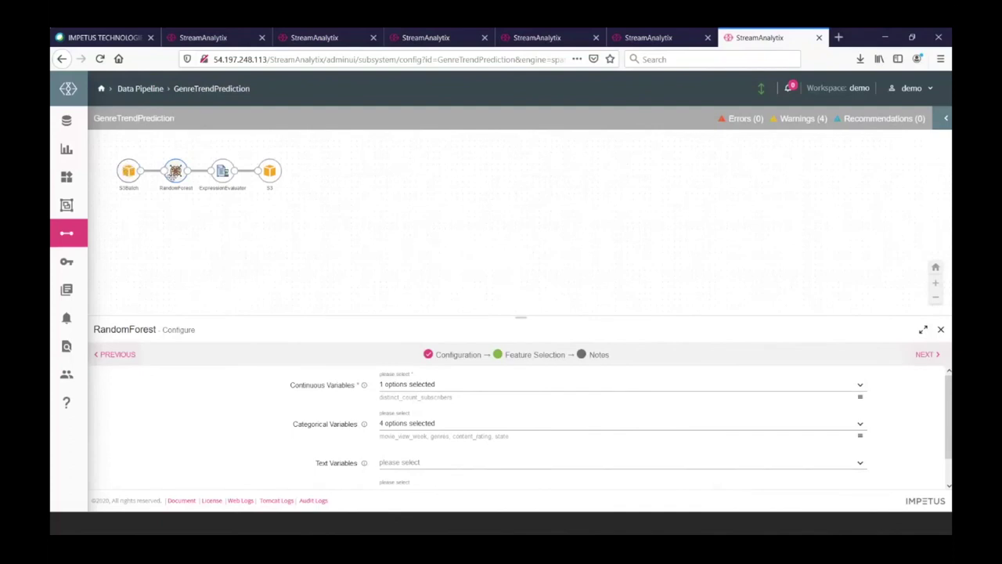
{"action": "left_click", "coordinate": [175, 172]}
{"action": "left_click", "coordinate": [197, 197]}
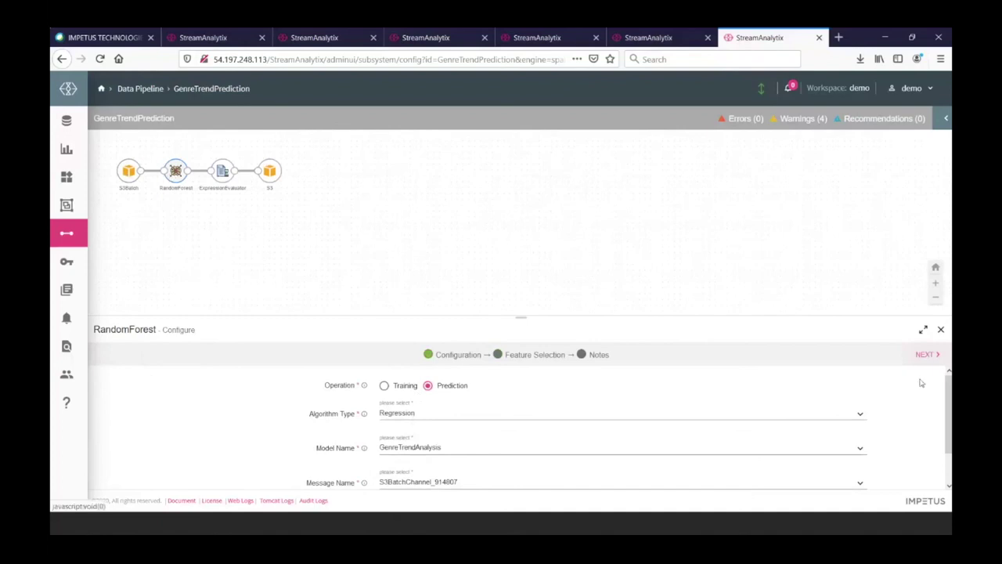
{"action": "left_click", "coordinate": [922, 355]}
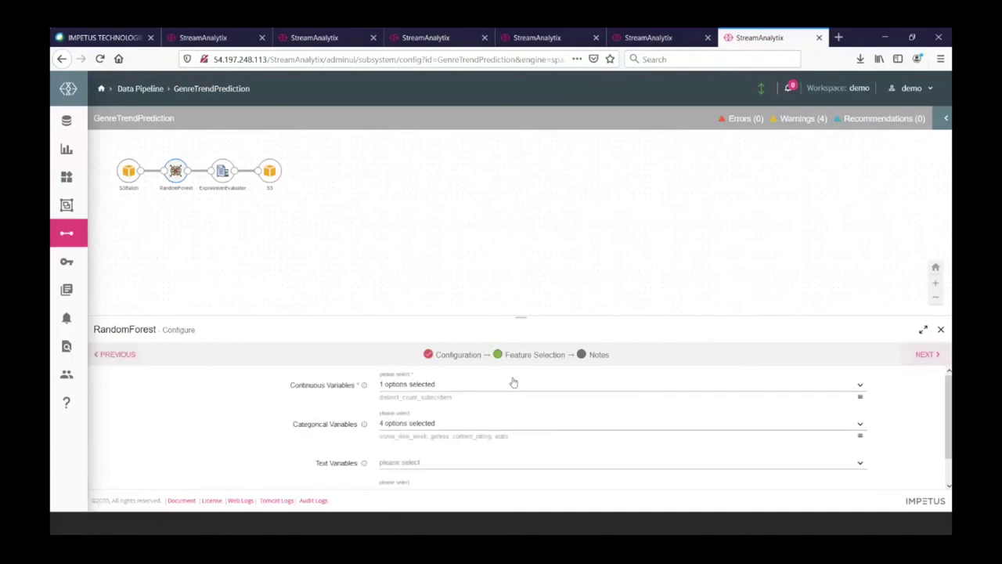
{"action": "left_click", "coordinate": [925, 355]}
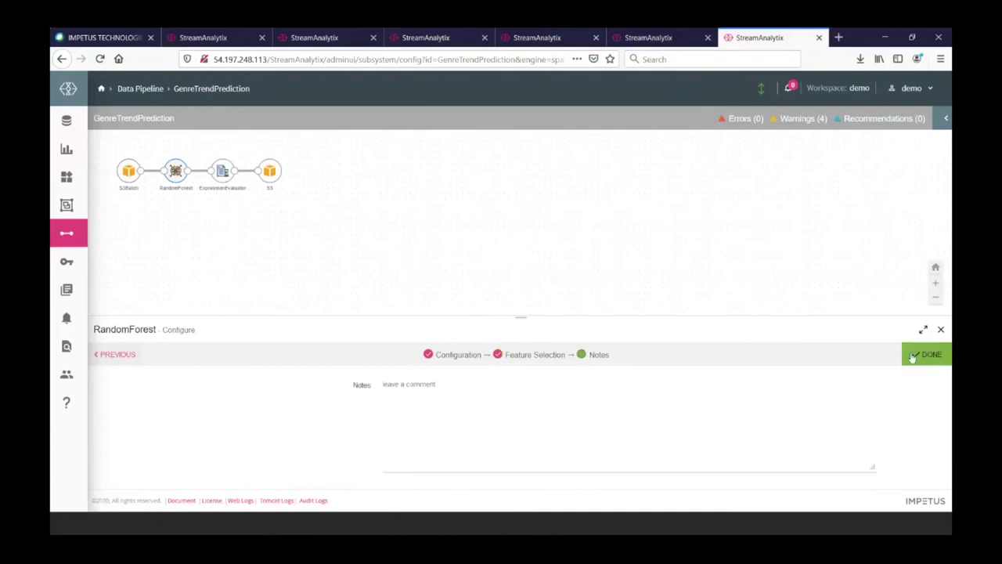
{"action": "left_click", "coordinate": [925, 354]}
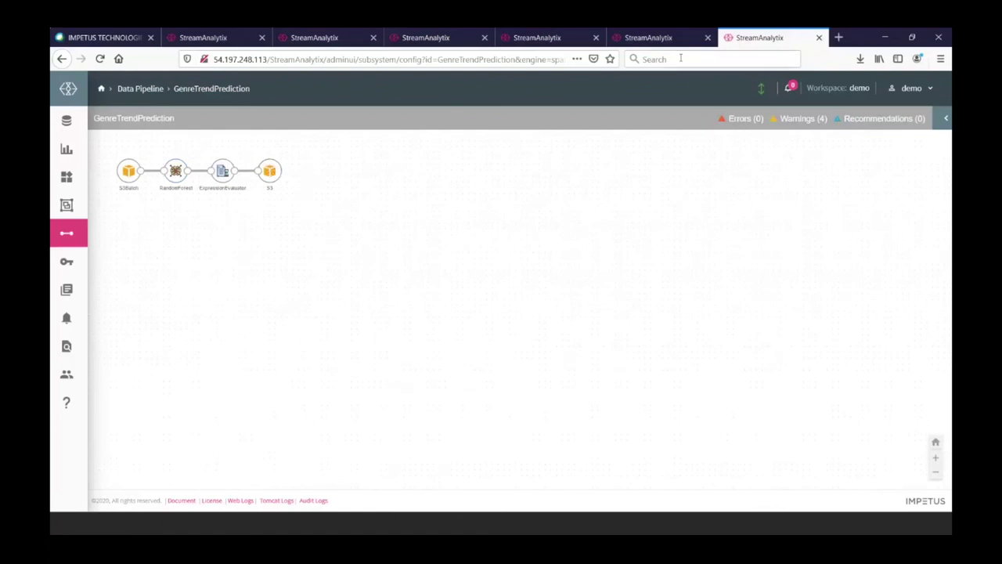
Return to the GenreTrendTrainingFromKyvos pipeline to compare it with GenreTrendPrediction
{"action": "left_click", "coordinate": [658, 38]}
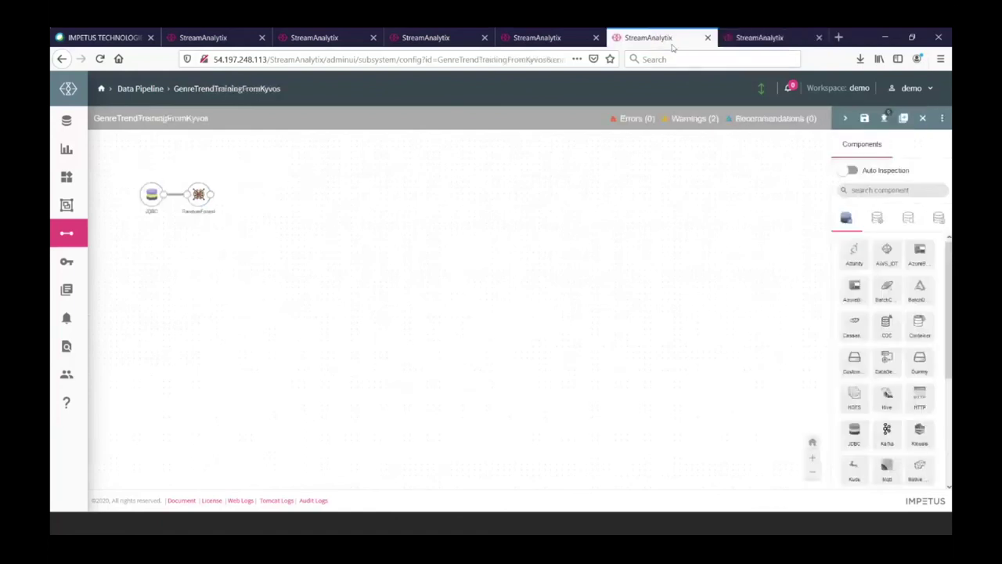
{"action": "left_click", "coordinate": [749, 43]}
{"action": "left_click", "coordinate": [649, 38]}
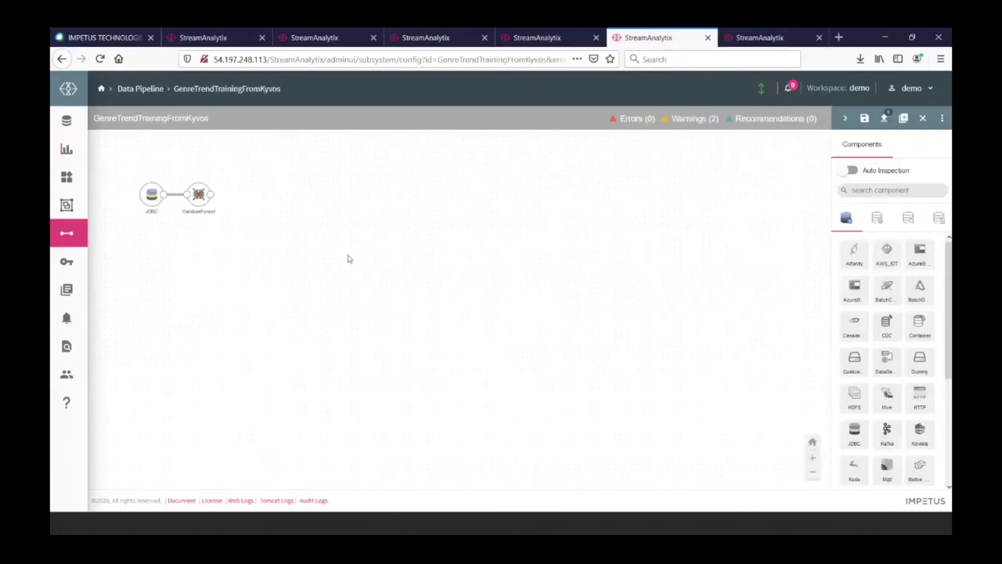